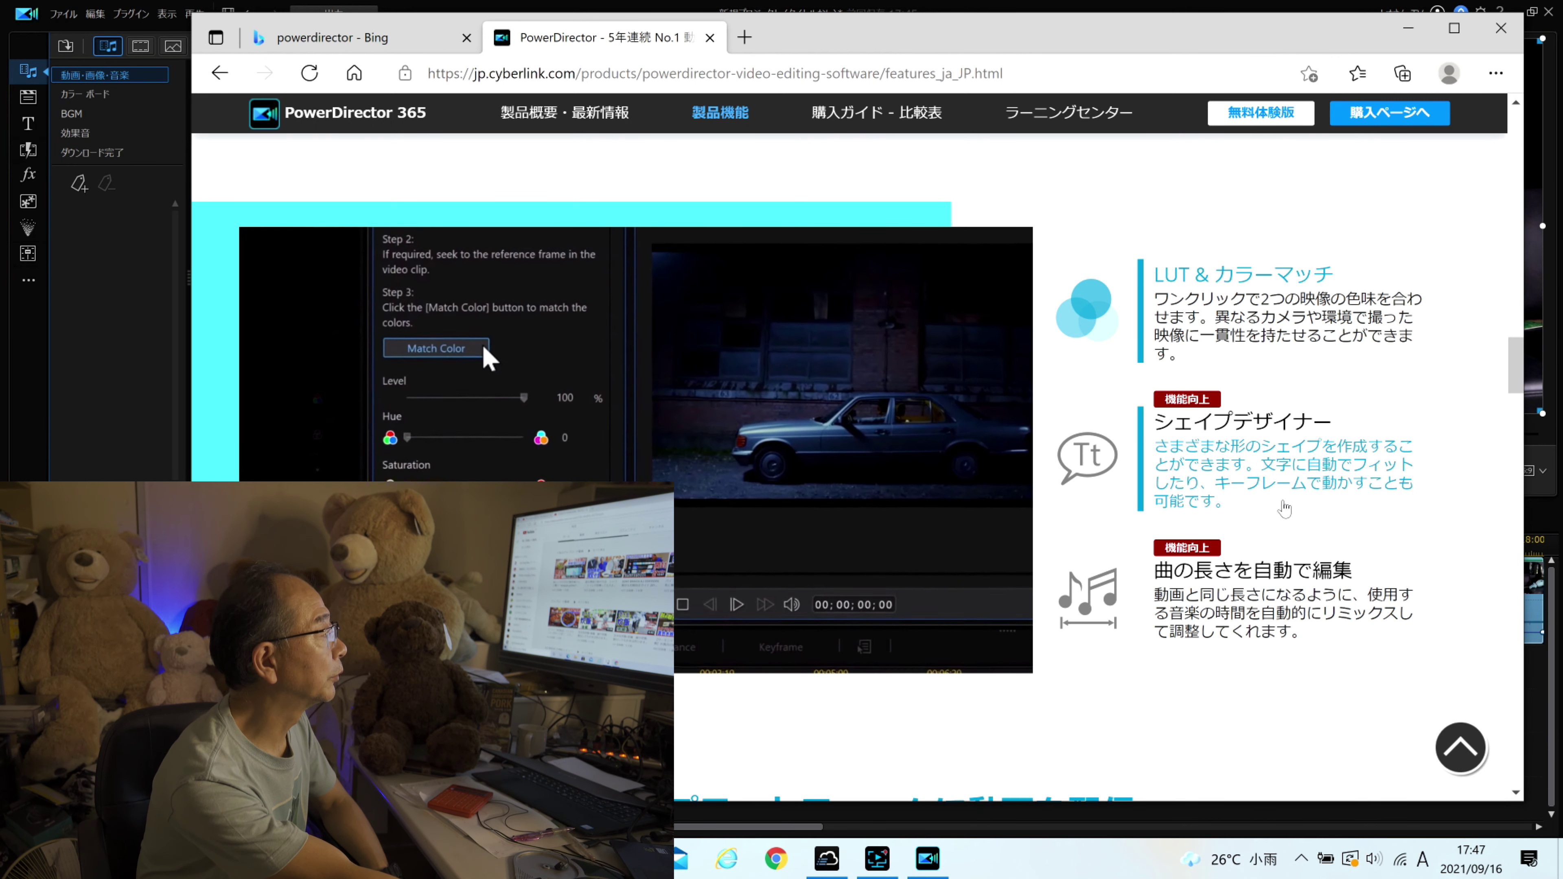
# - Review the PowerDirector 365 features on video templates, royalty-free stock media, screen recording and live streaming
pyautogui.scroll(-2, 1292, 529)
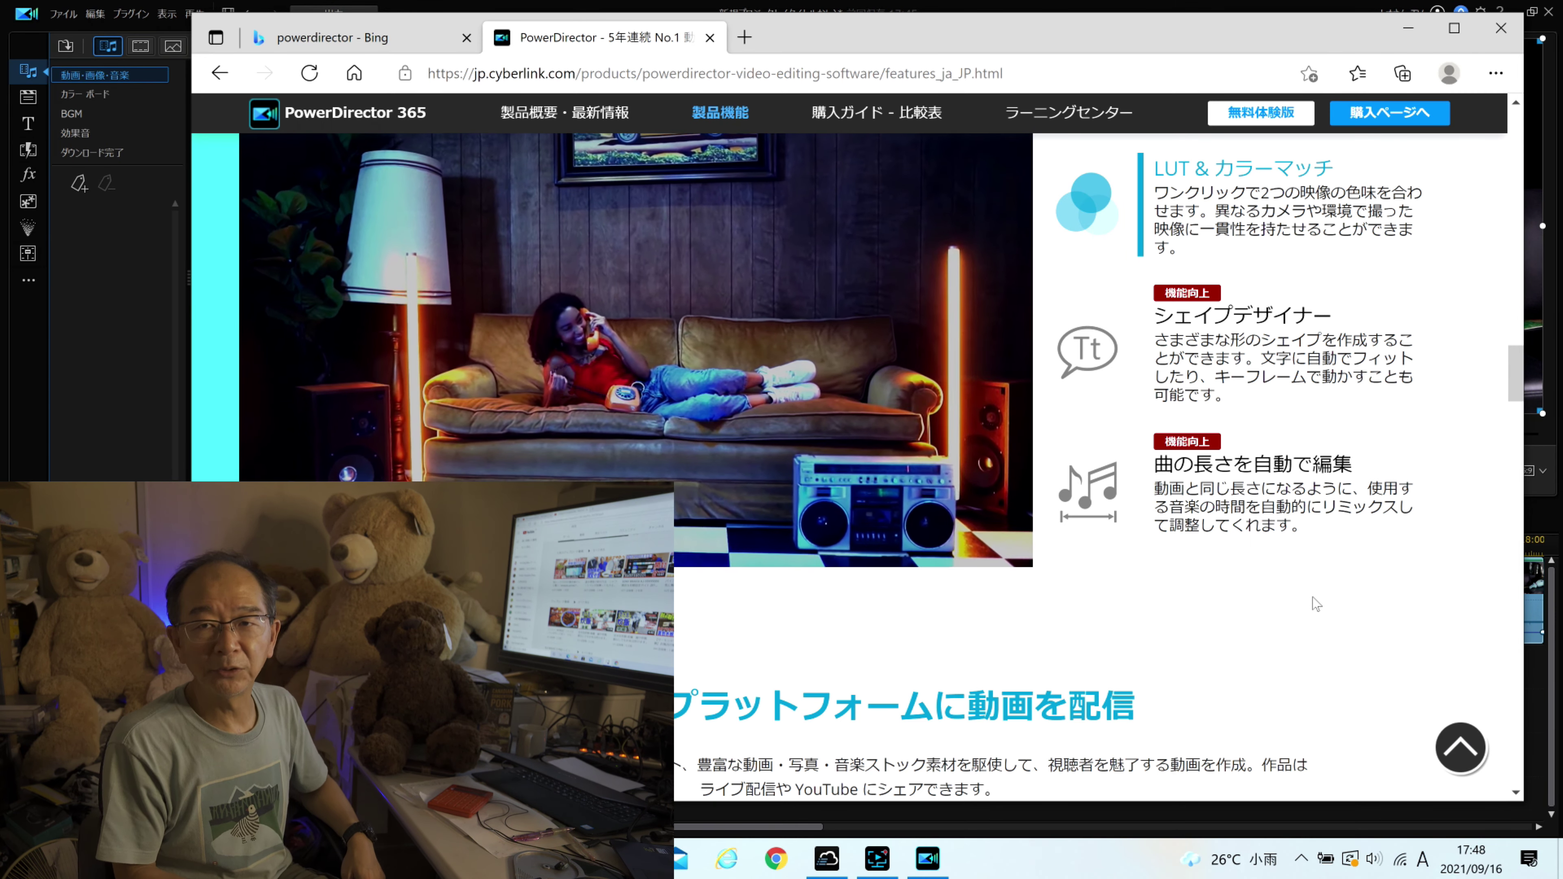
pyautogui.scroll(-7, 1313, 597)
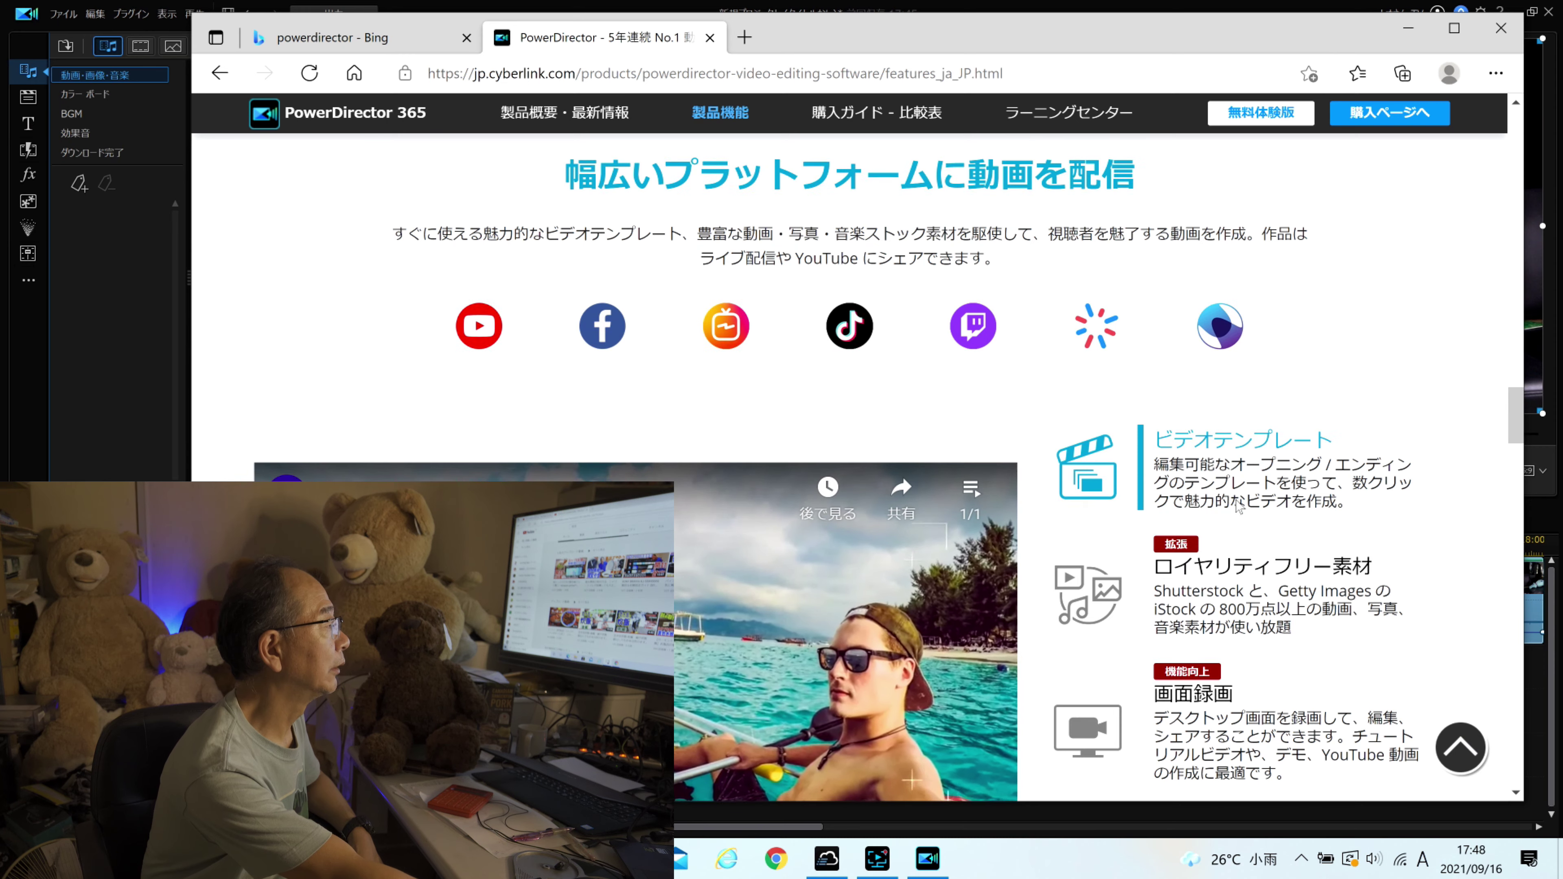
pyautogui.click(1323, 502)
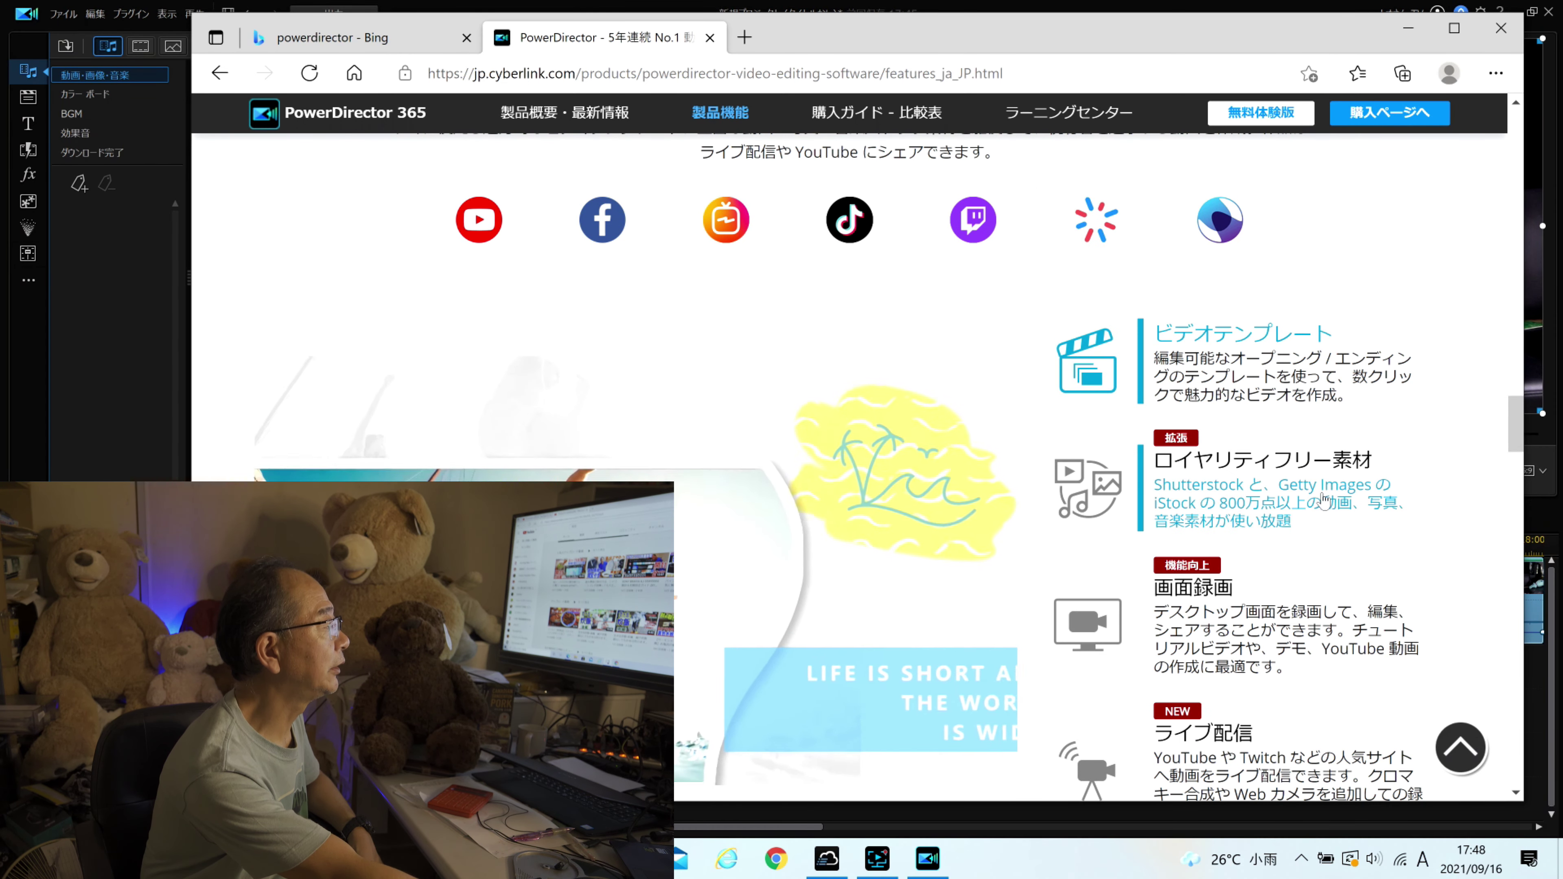
pyautogui.scroll(-2, 1324, 500)
pyautogui.click(1187, 487)
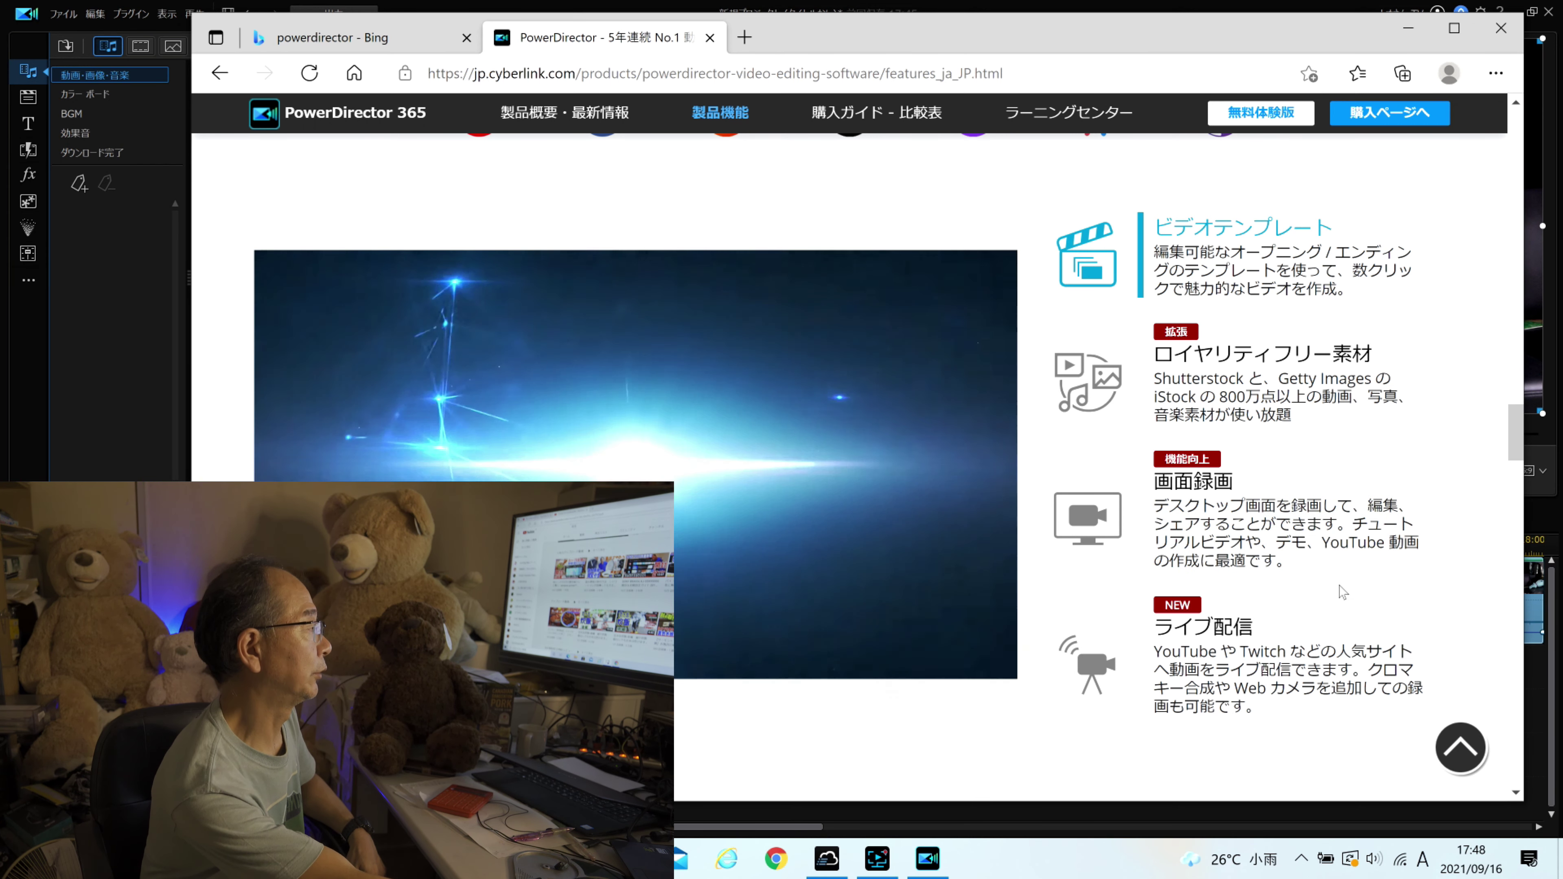
pyautogui.scroll(-2, 1342, 542)
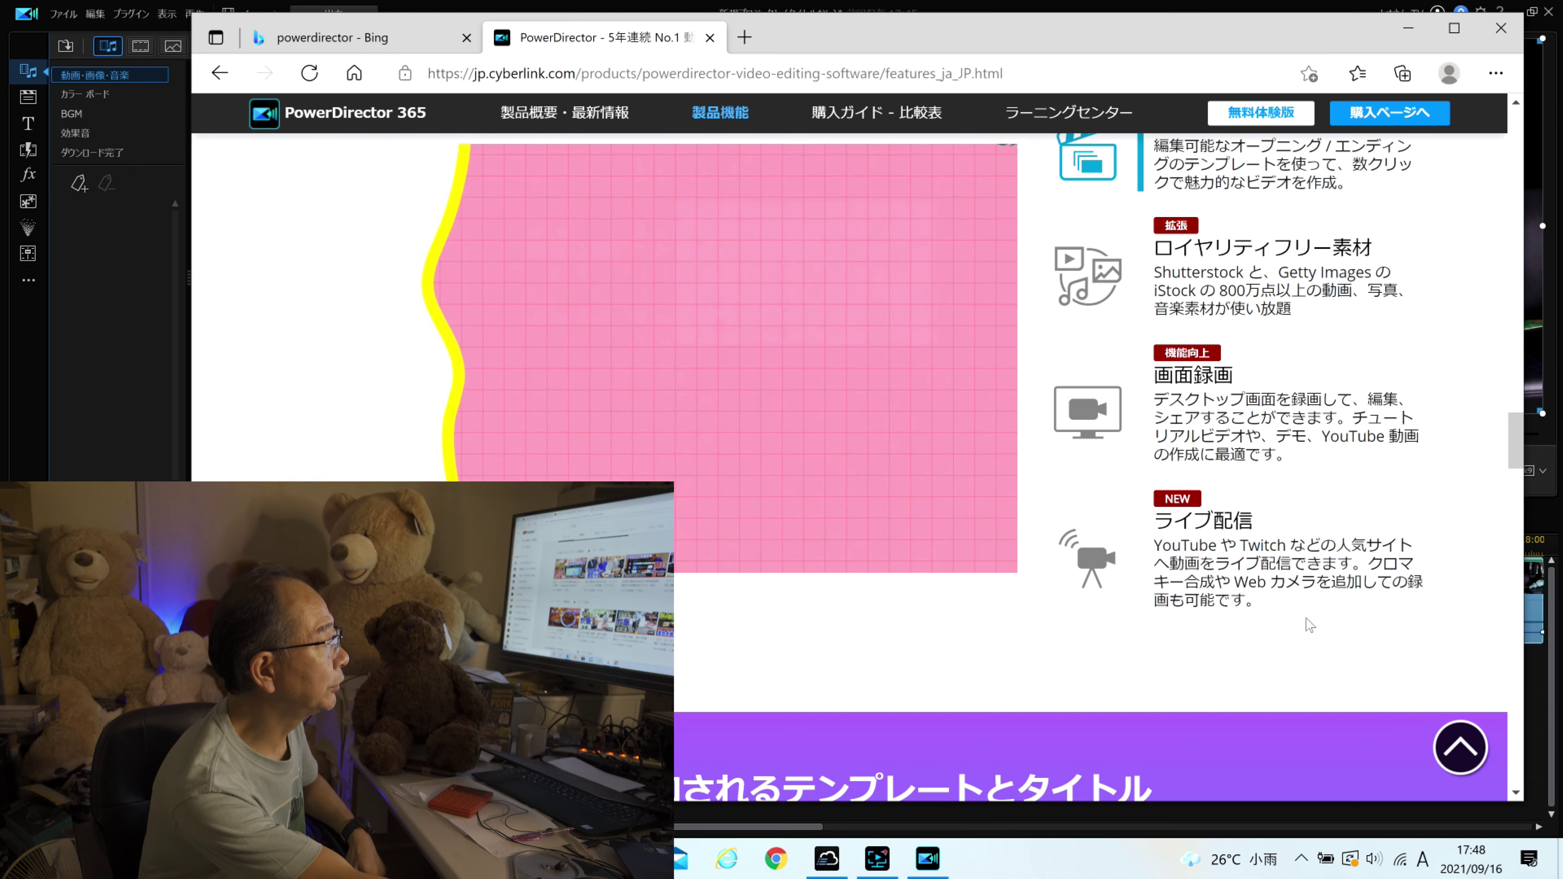
pyautogui.moveTo(1275, 575)
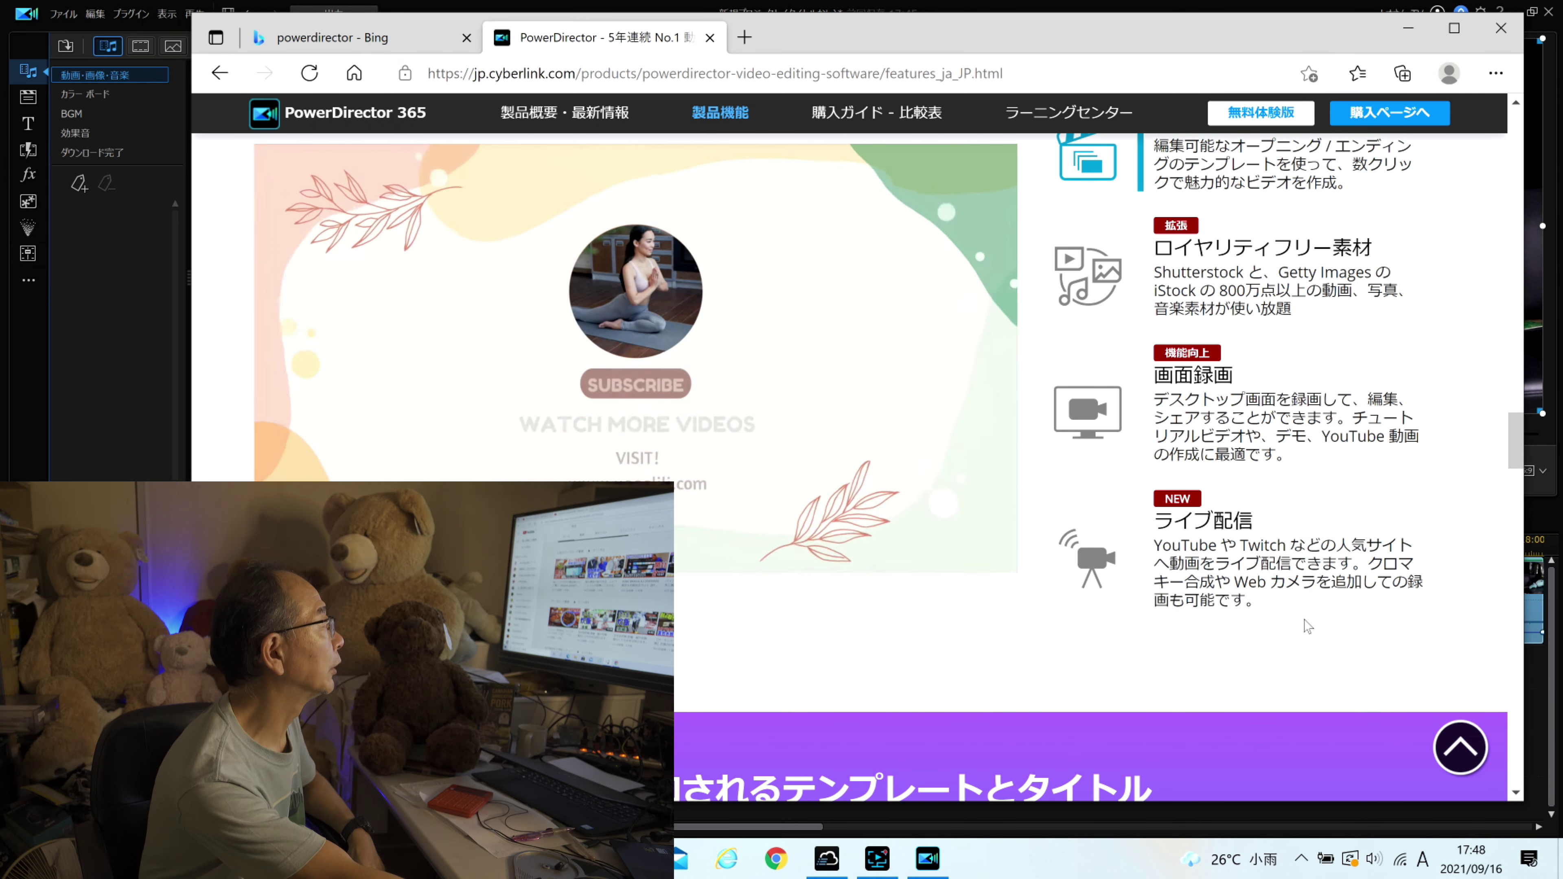
pyautogui.scroll(-2, 1307, 626)
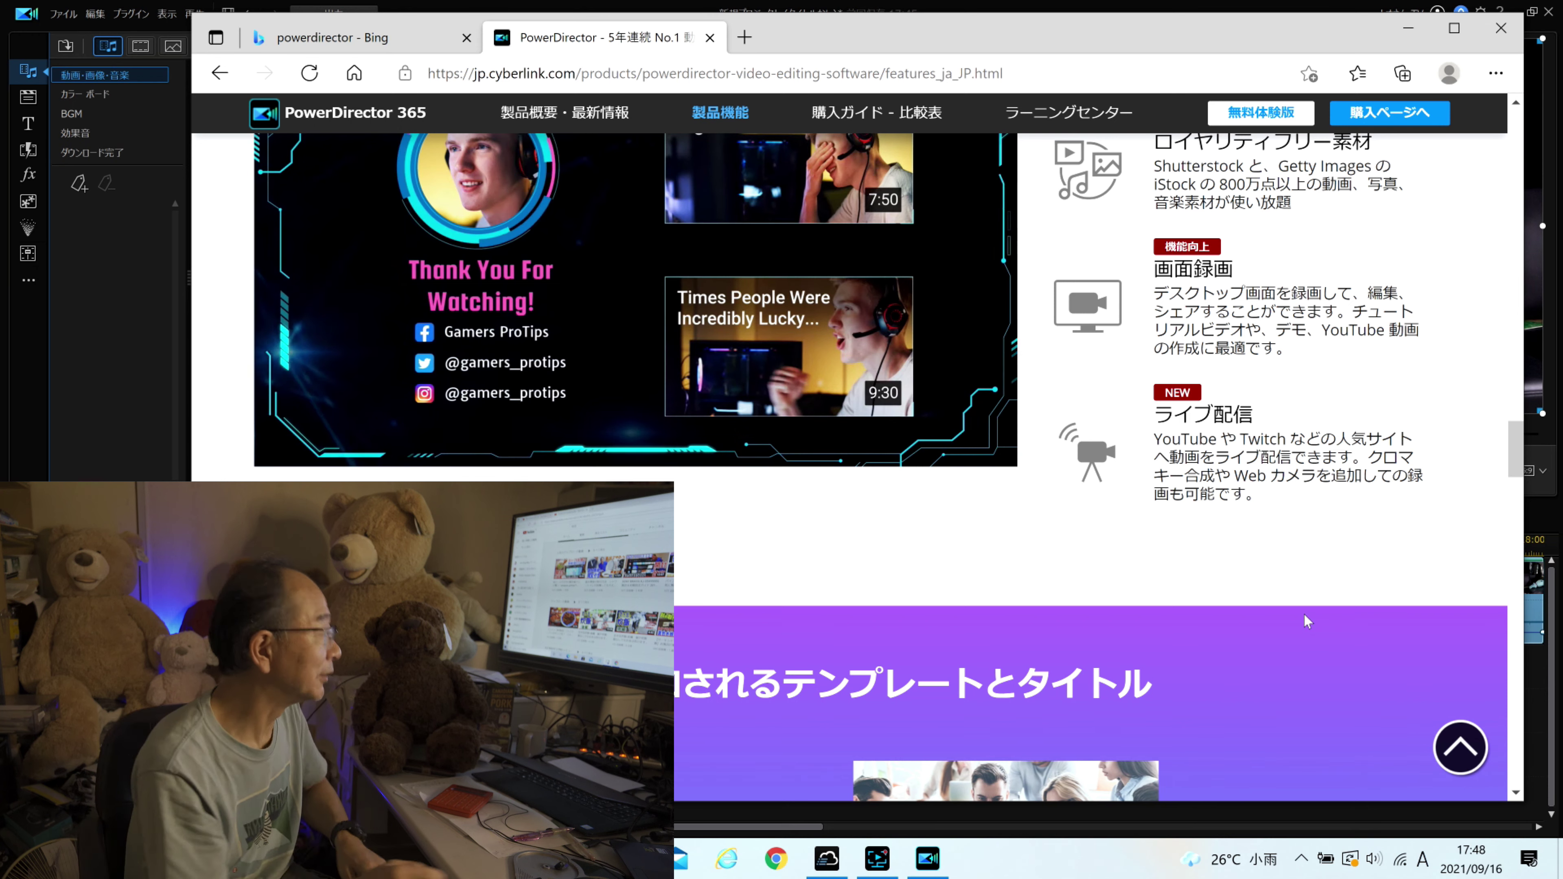
pyautogui.scroll(-2, 1290, 637)
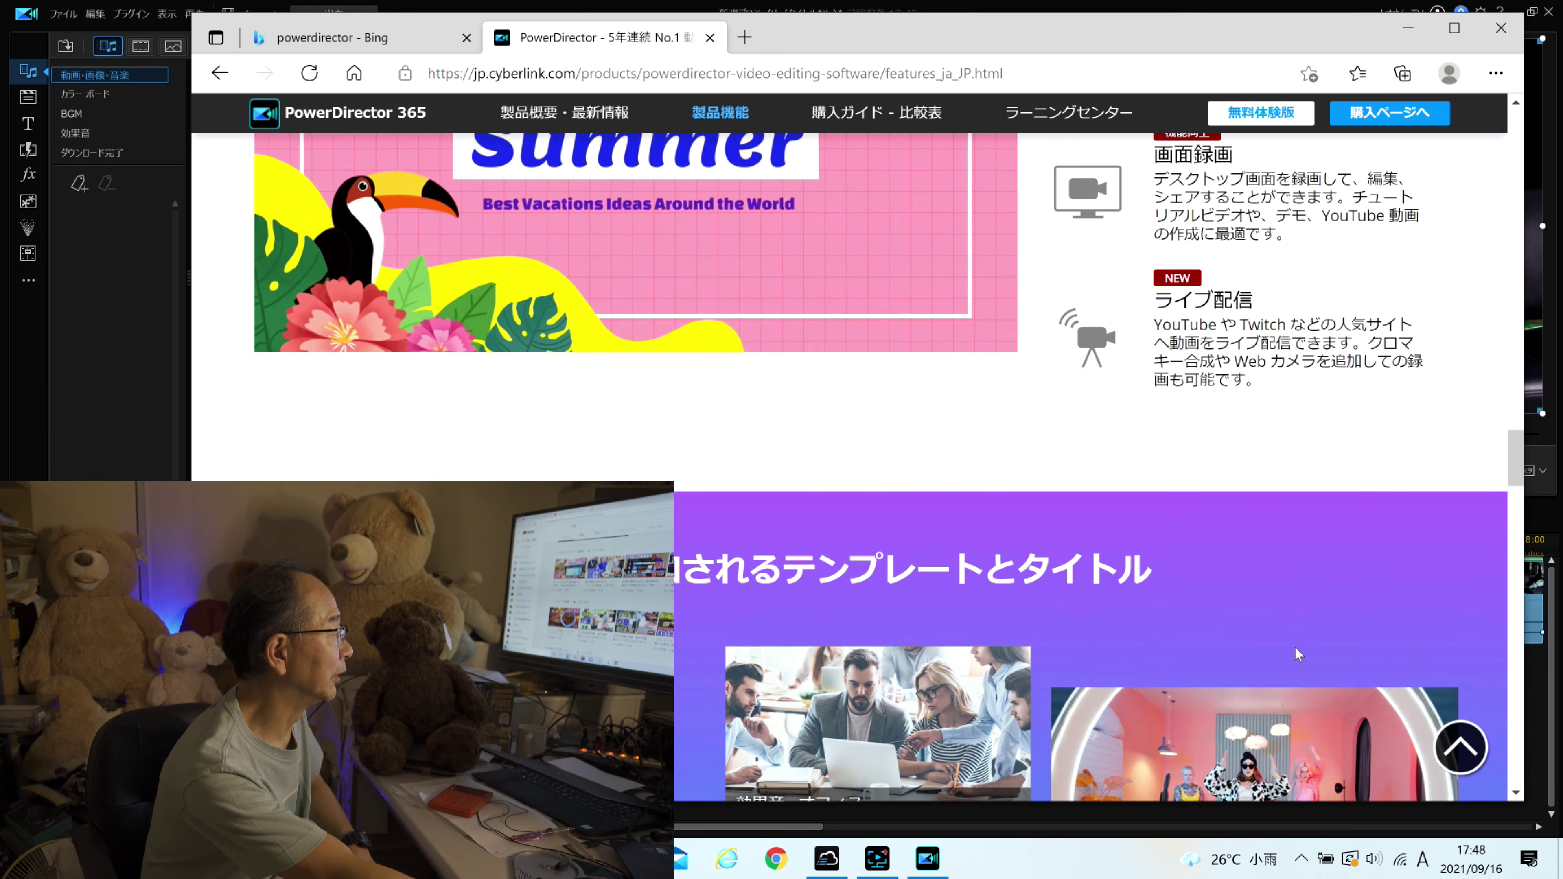
# - Review the features page's rendering speed comparison, tutorial section and introductory product overview
pyautogui.scroll(-15, 1296, 647)
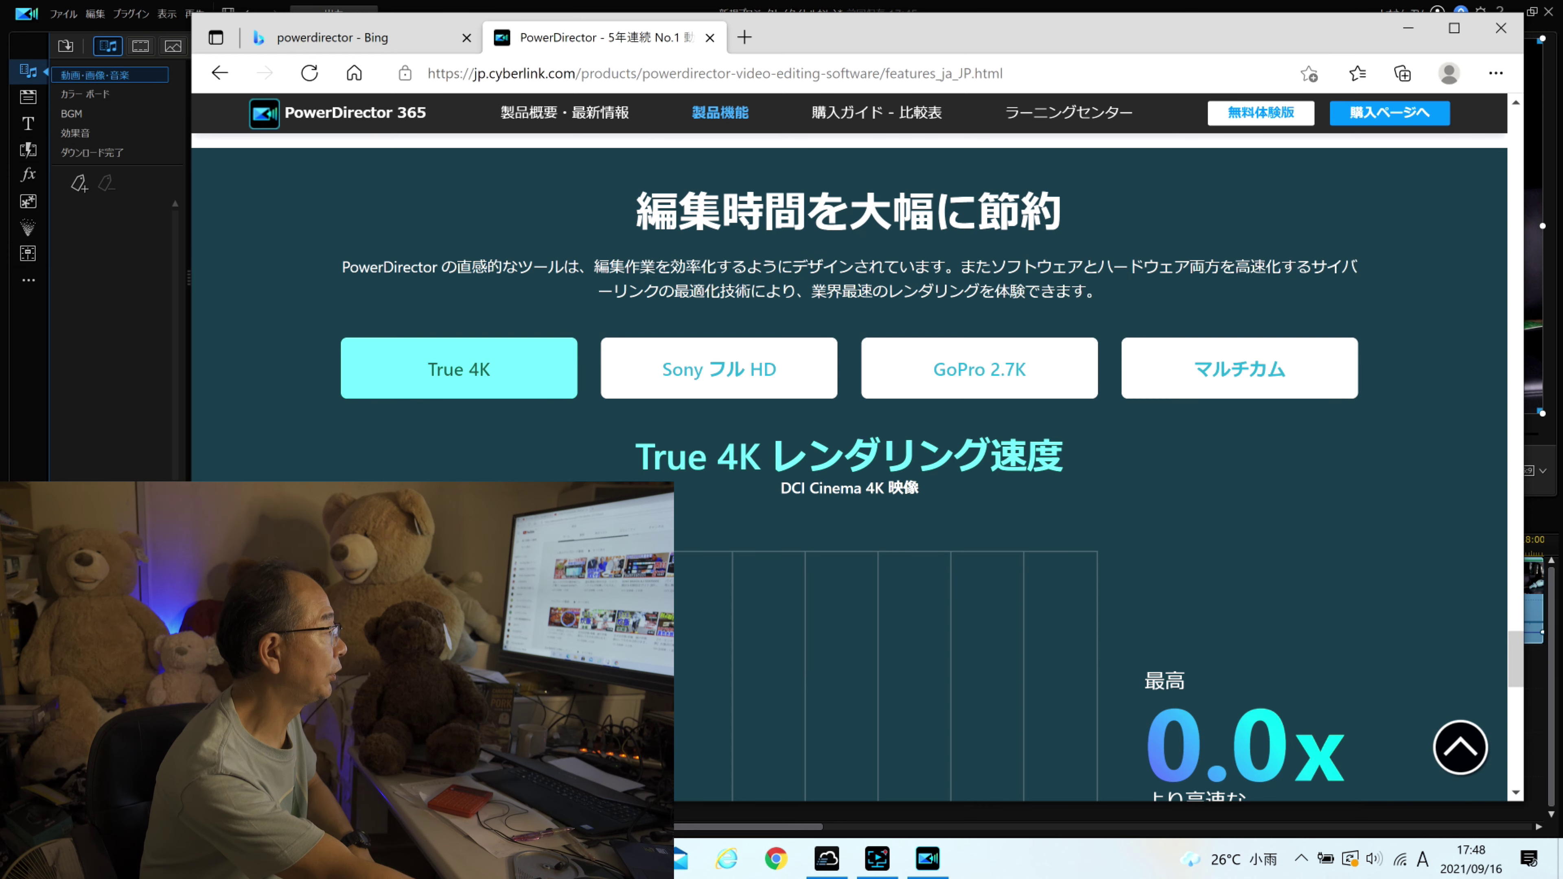
pyautogui.scroll(-5, 849, 443)
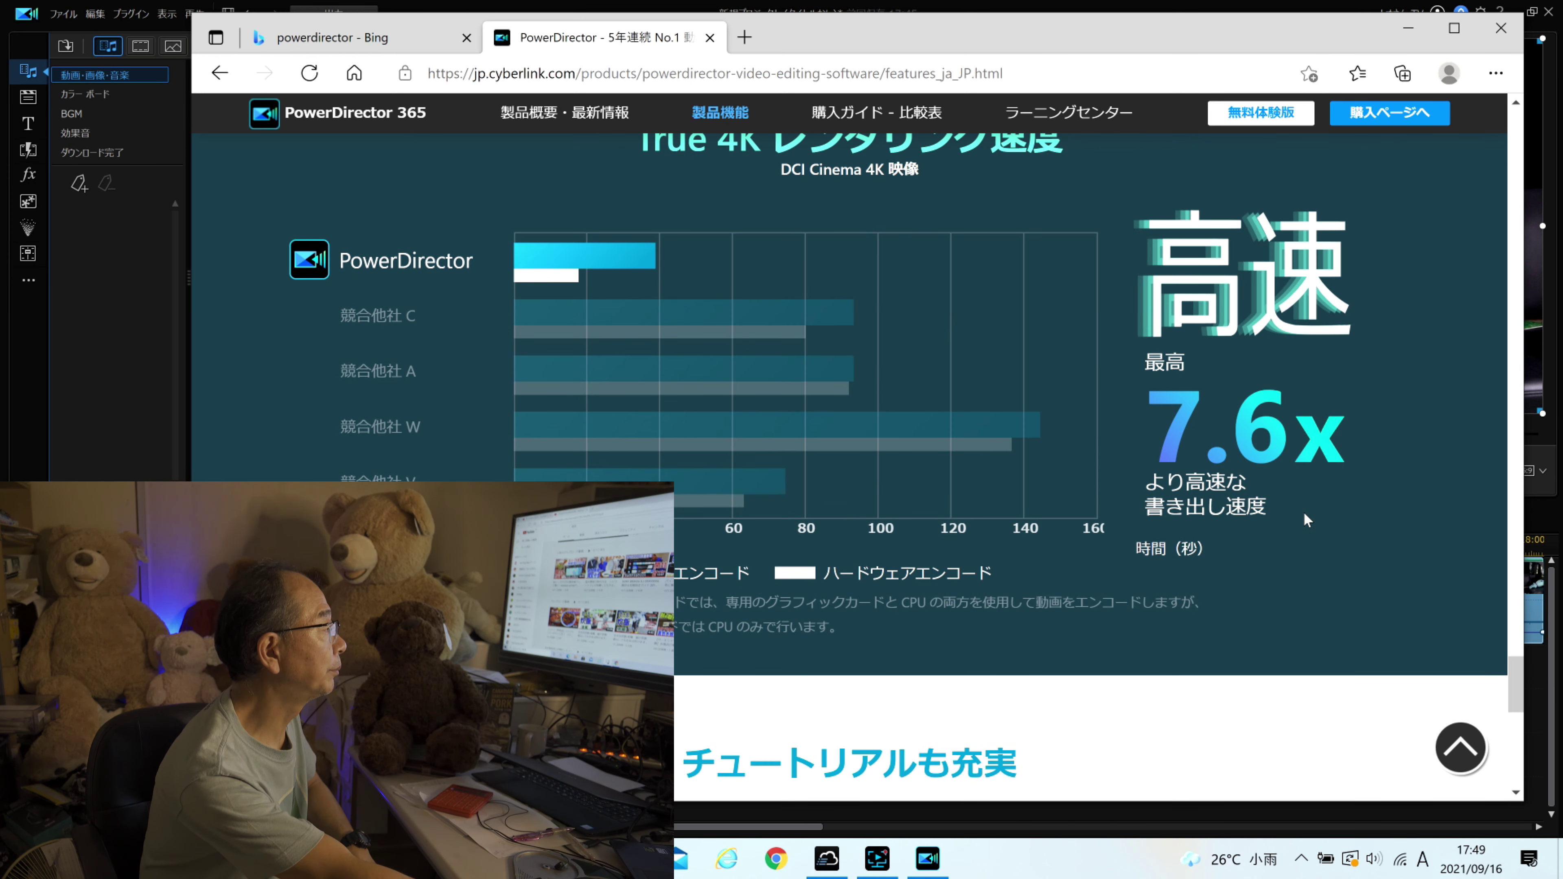
pyautogui.scroll(-8, 1306, 519)
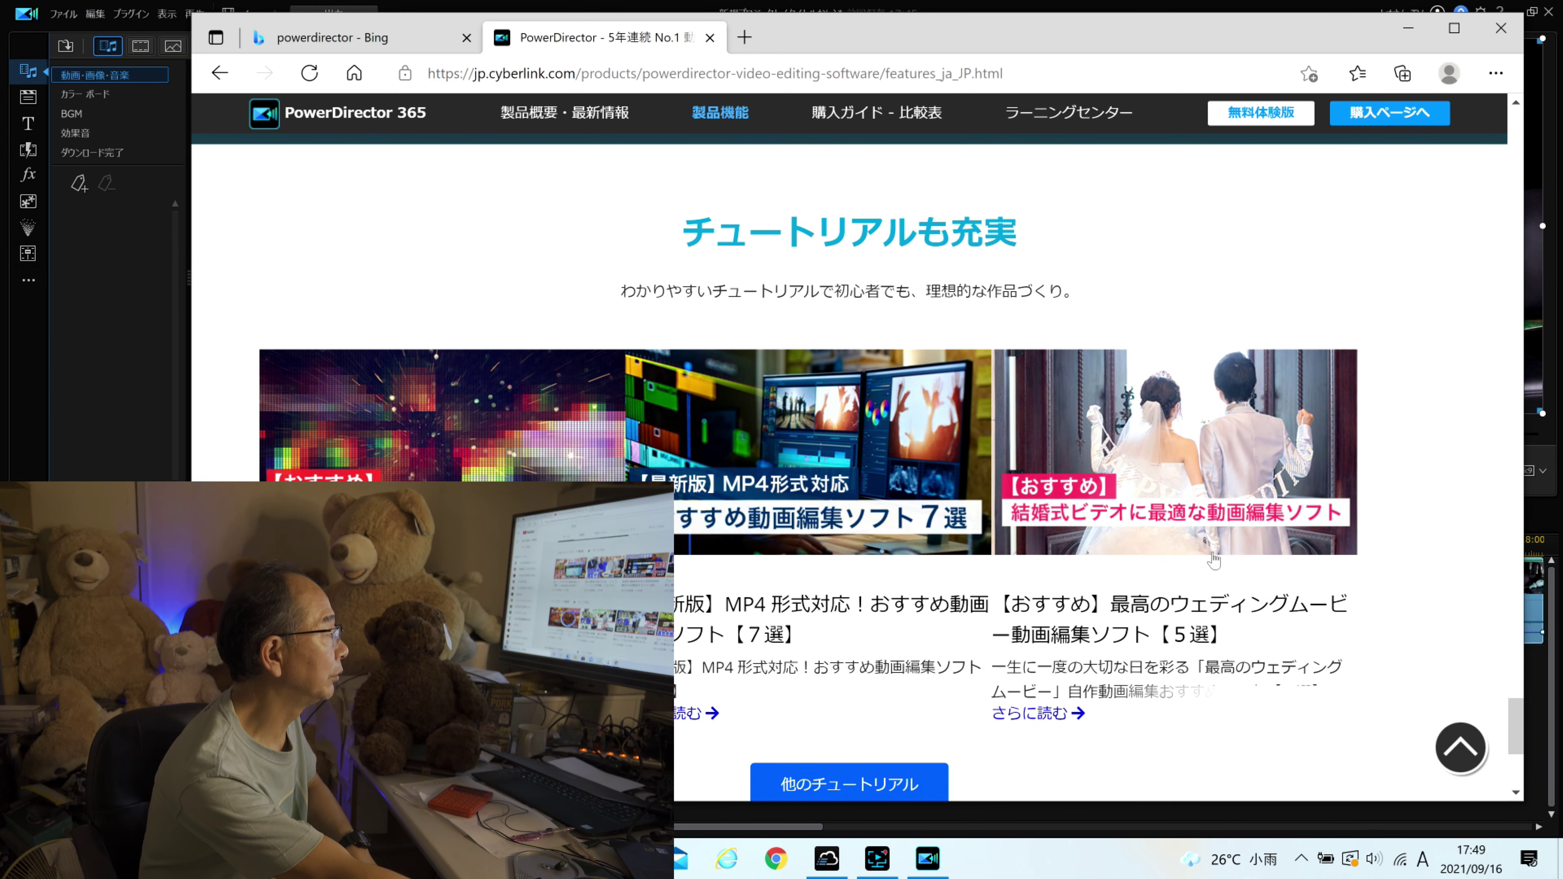
pyautogui.scroll(-6, 1217, 563)
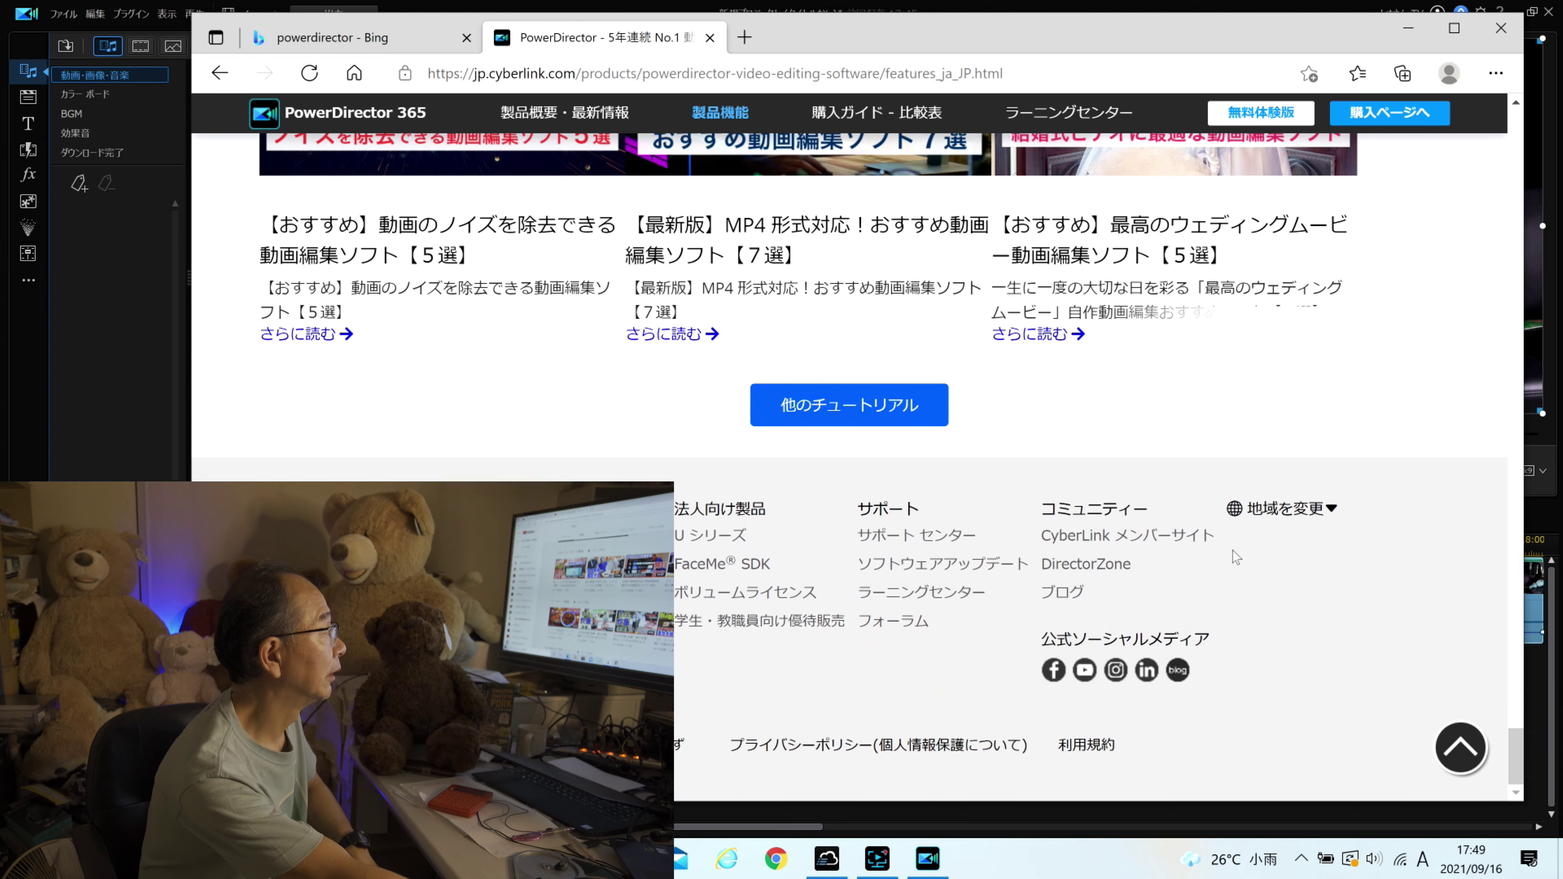
pyautogui.scroll(3, 1237, 557)
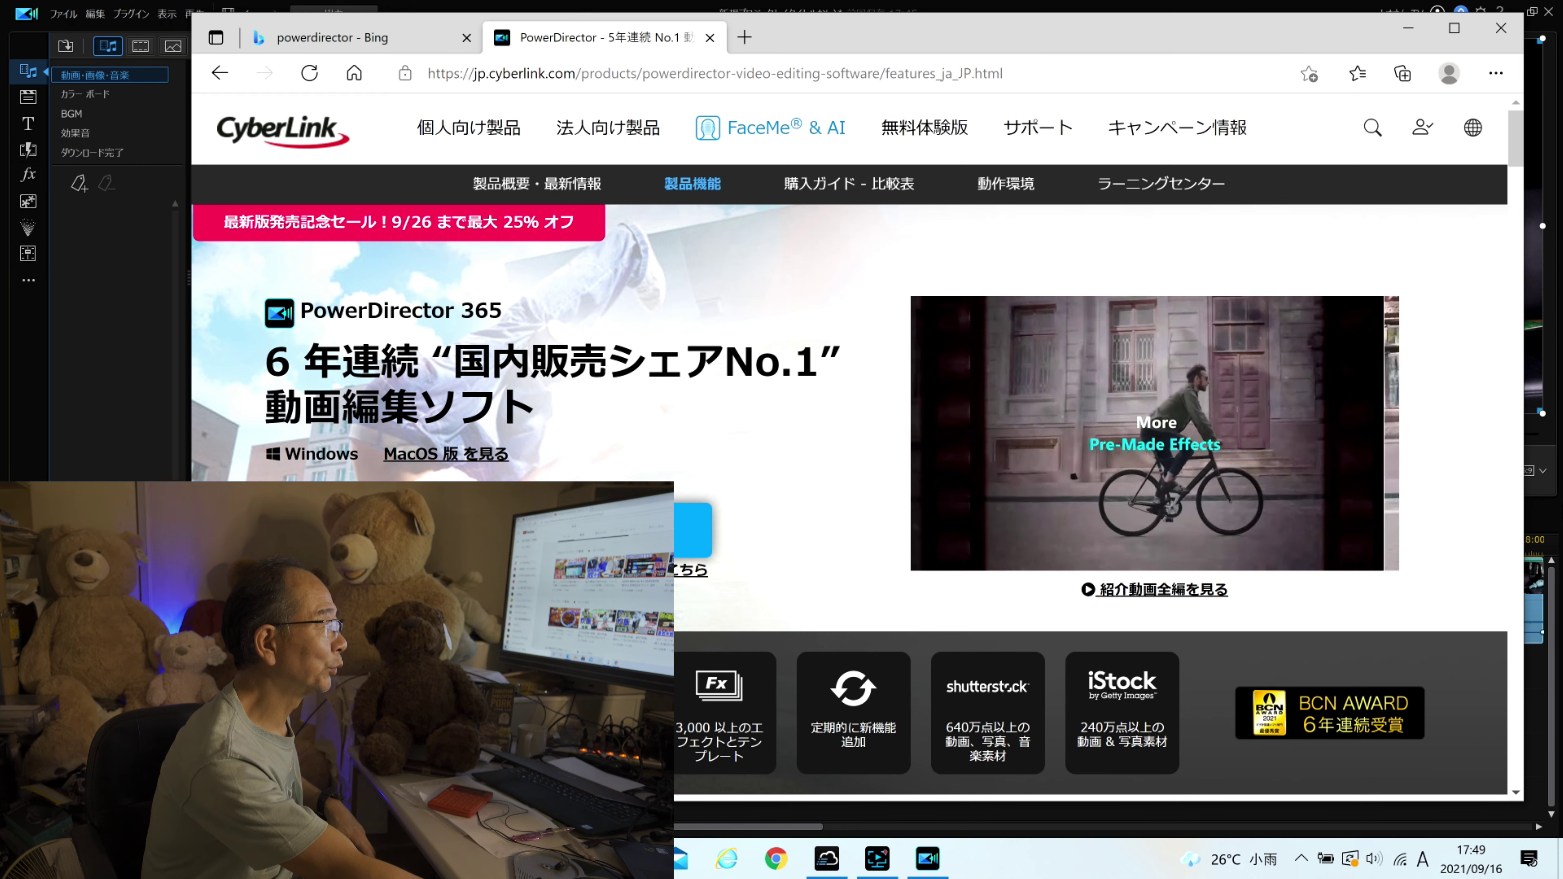
pyautogui.scroll(-1, 1490, 564)
pyautogui.scroll(-2, 1486, 564)
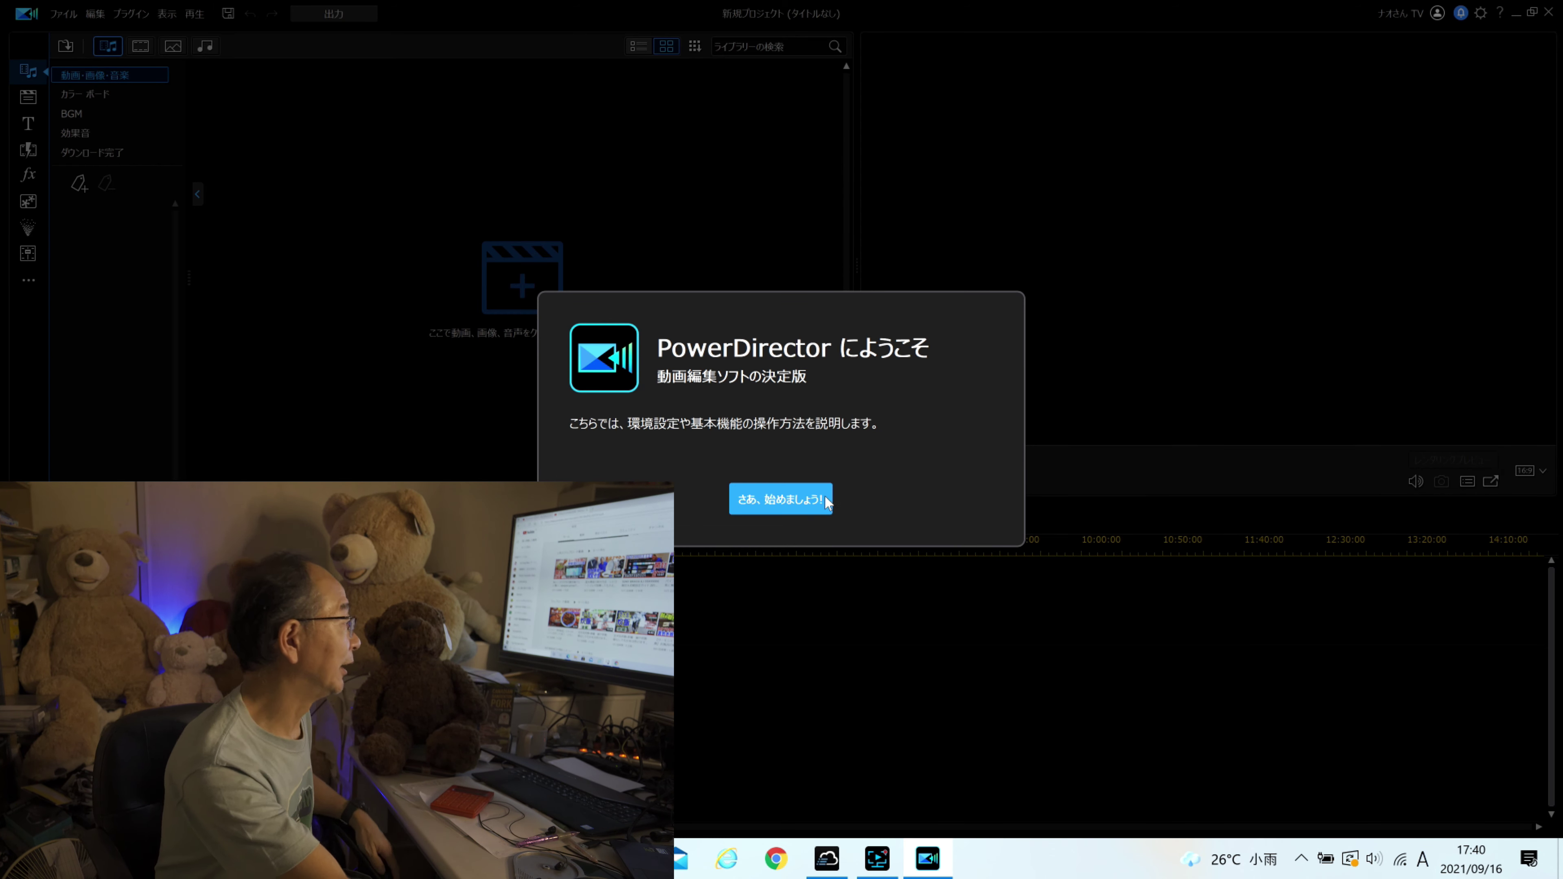
# - Switch to PowerDirector, dismiss its welcome screen, then import the C1375.MP4 clip into the media library and play it
pyautogui.click(785, 500)
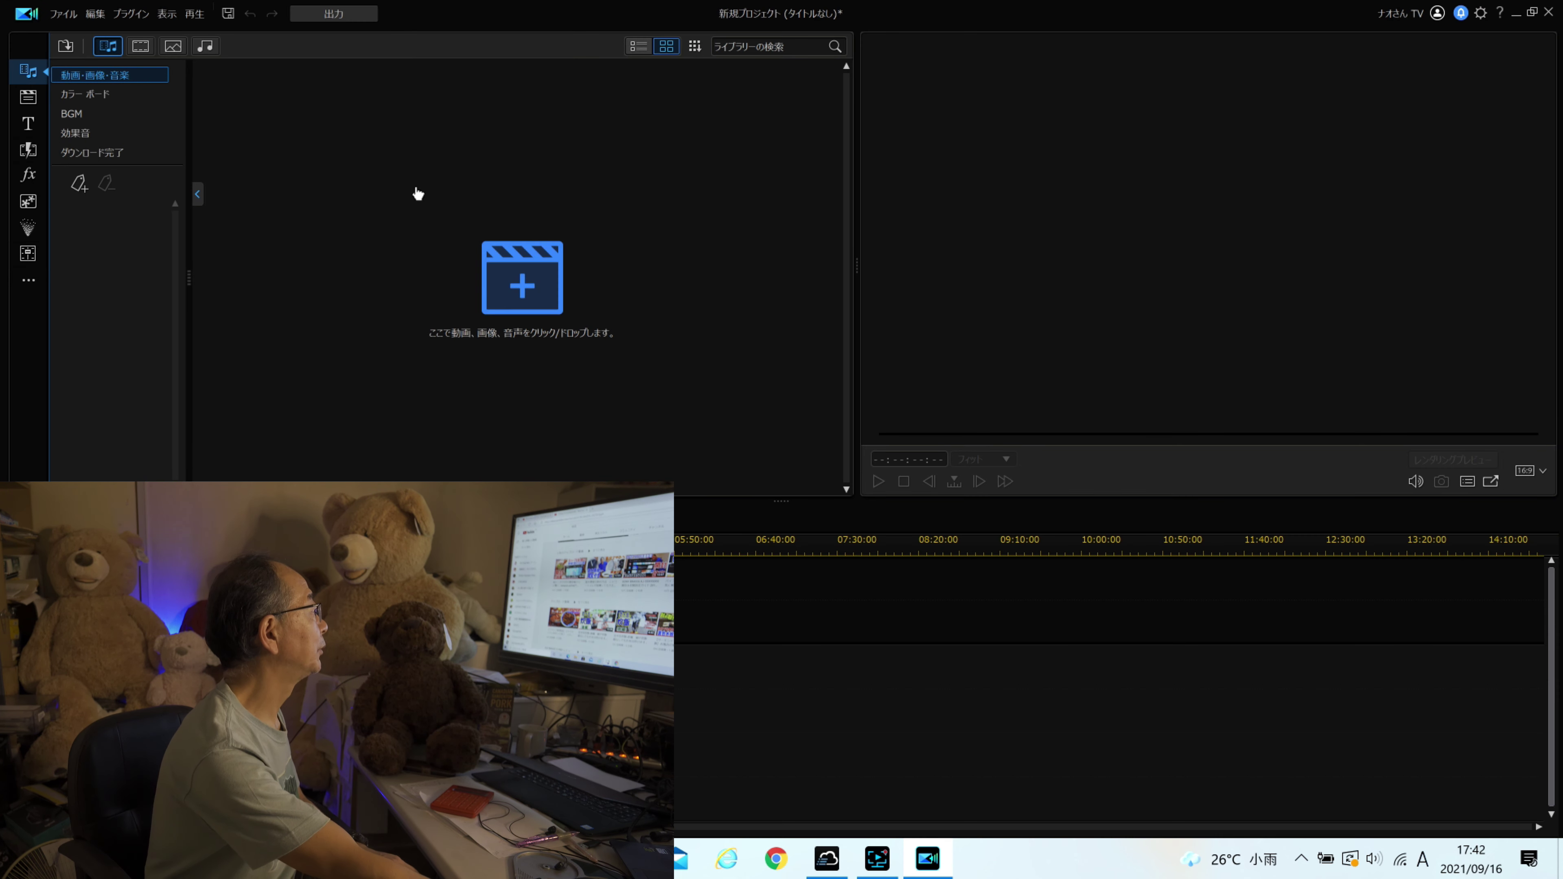
pyautogui.click(66, 46)
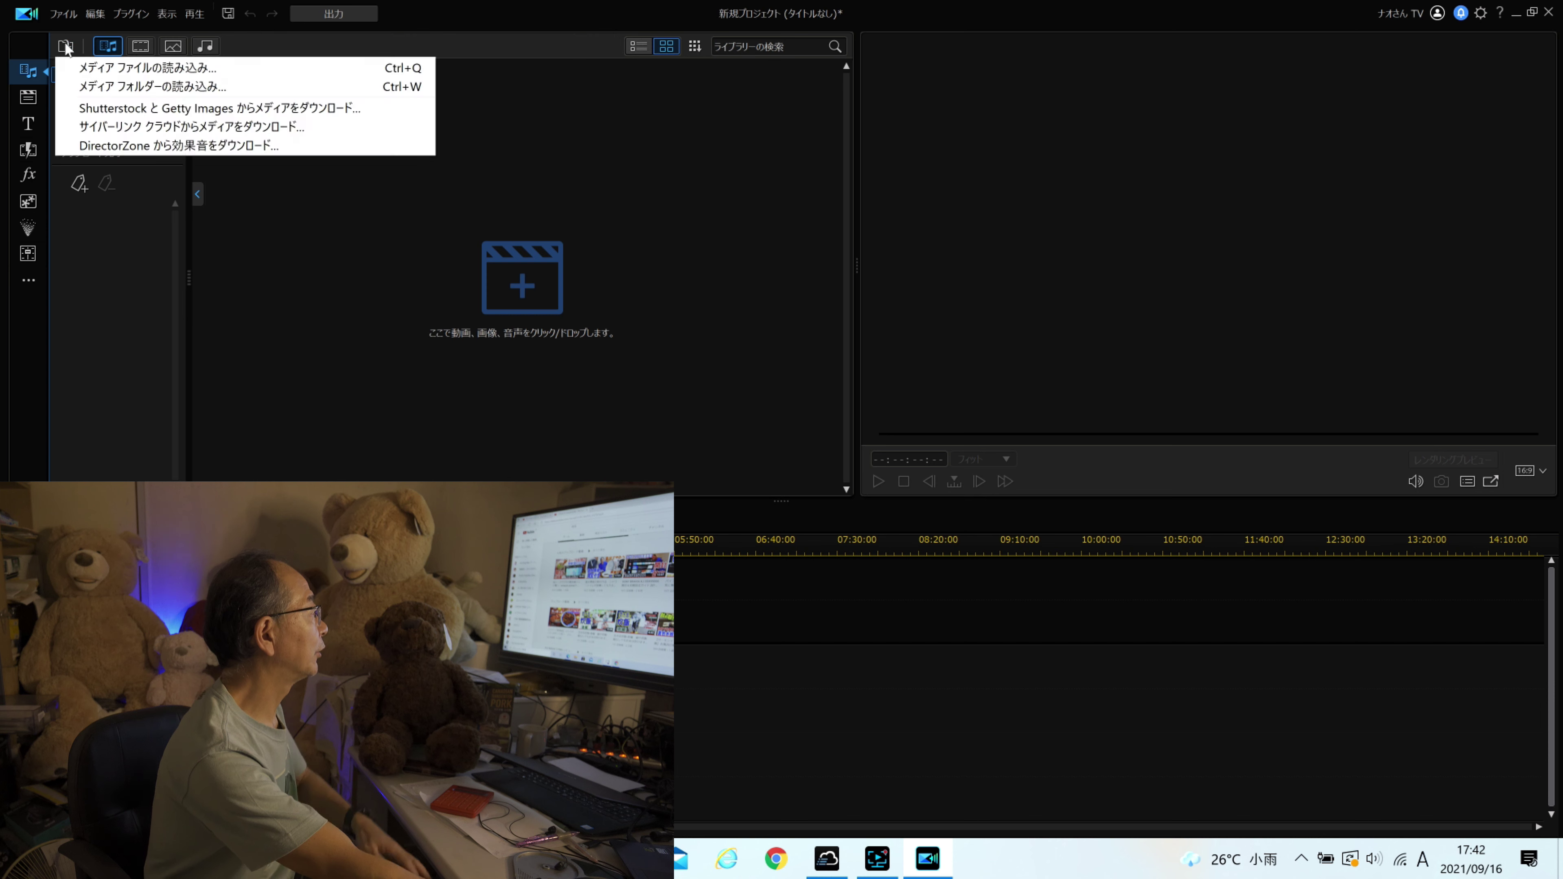
pyautogui.click(154, 86)
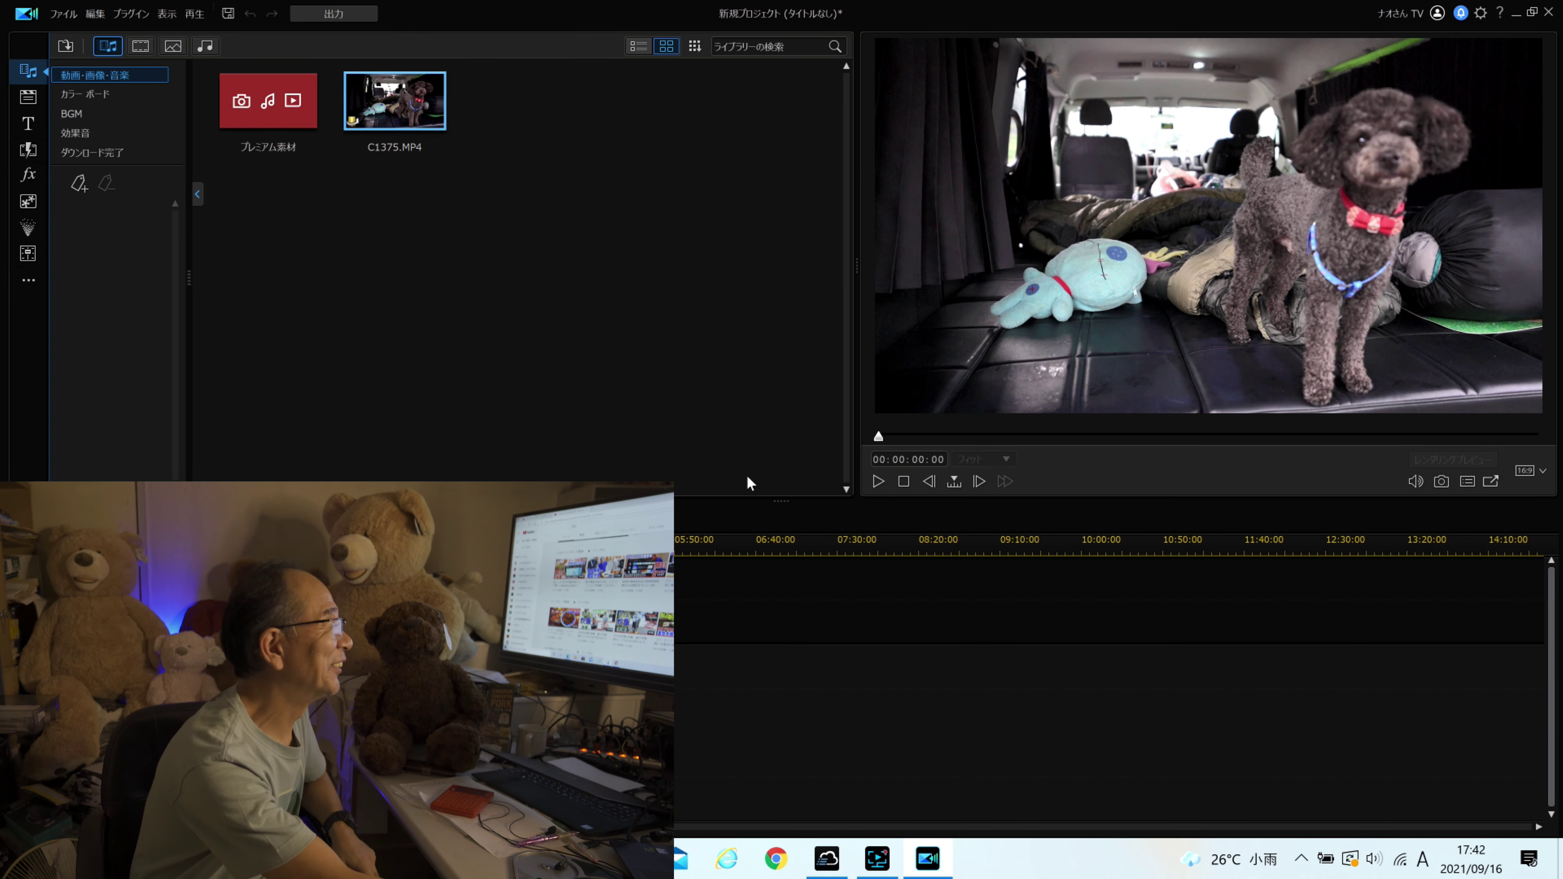
pyautogui.click(878, 482)
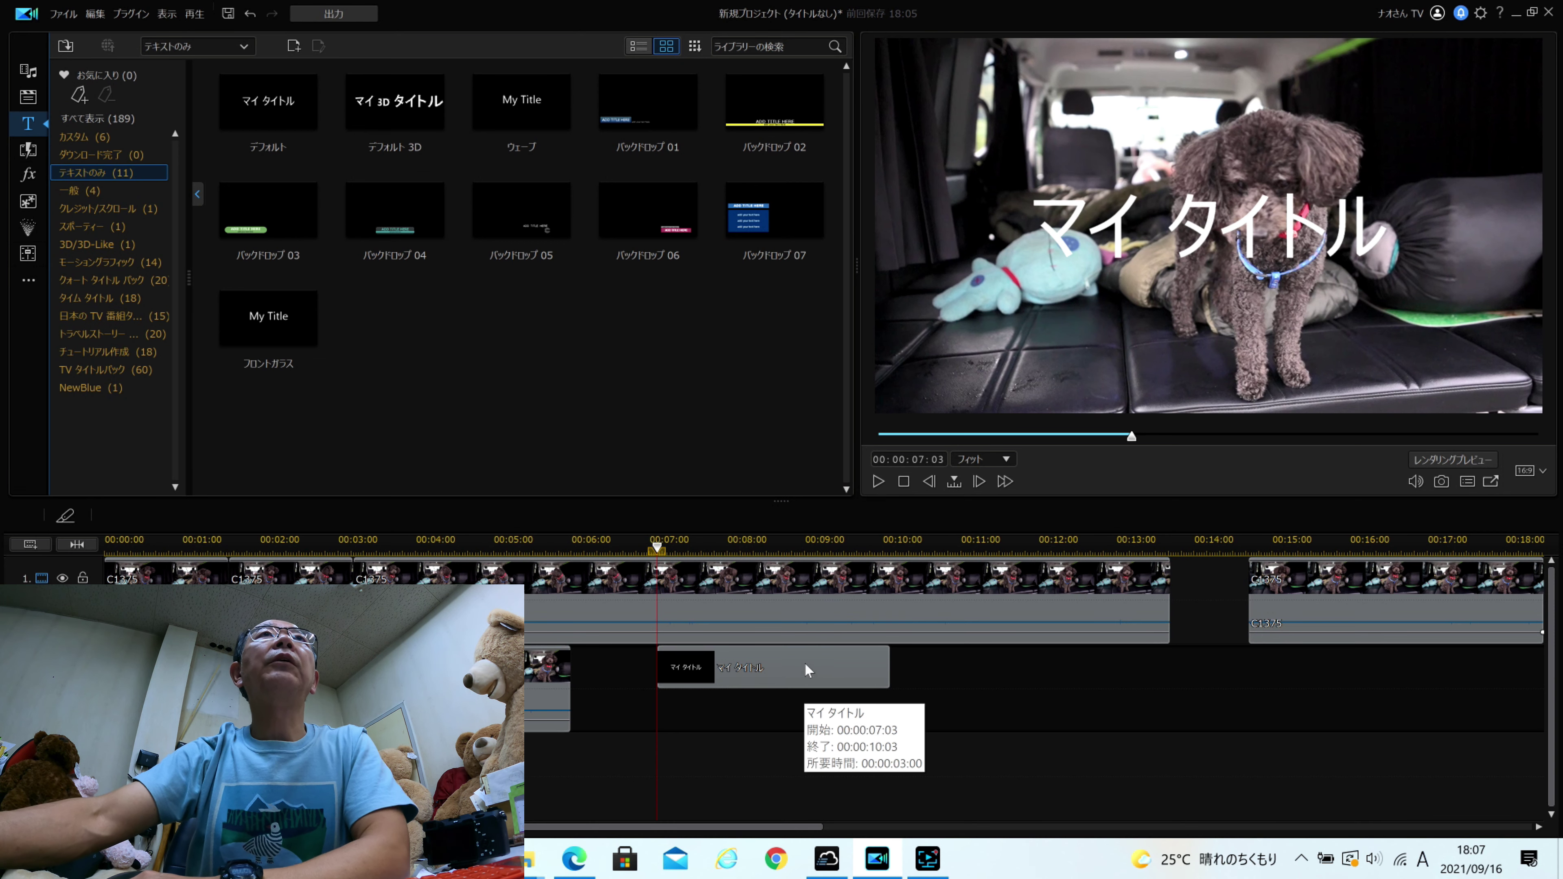
# - Open the マイ タイトル clip in the Title Designer, apply the yellow preset with a red outline, and centre the text horizontally
pyautogui.click(810, 675)
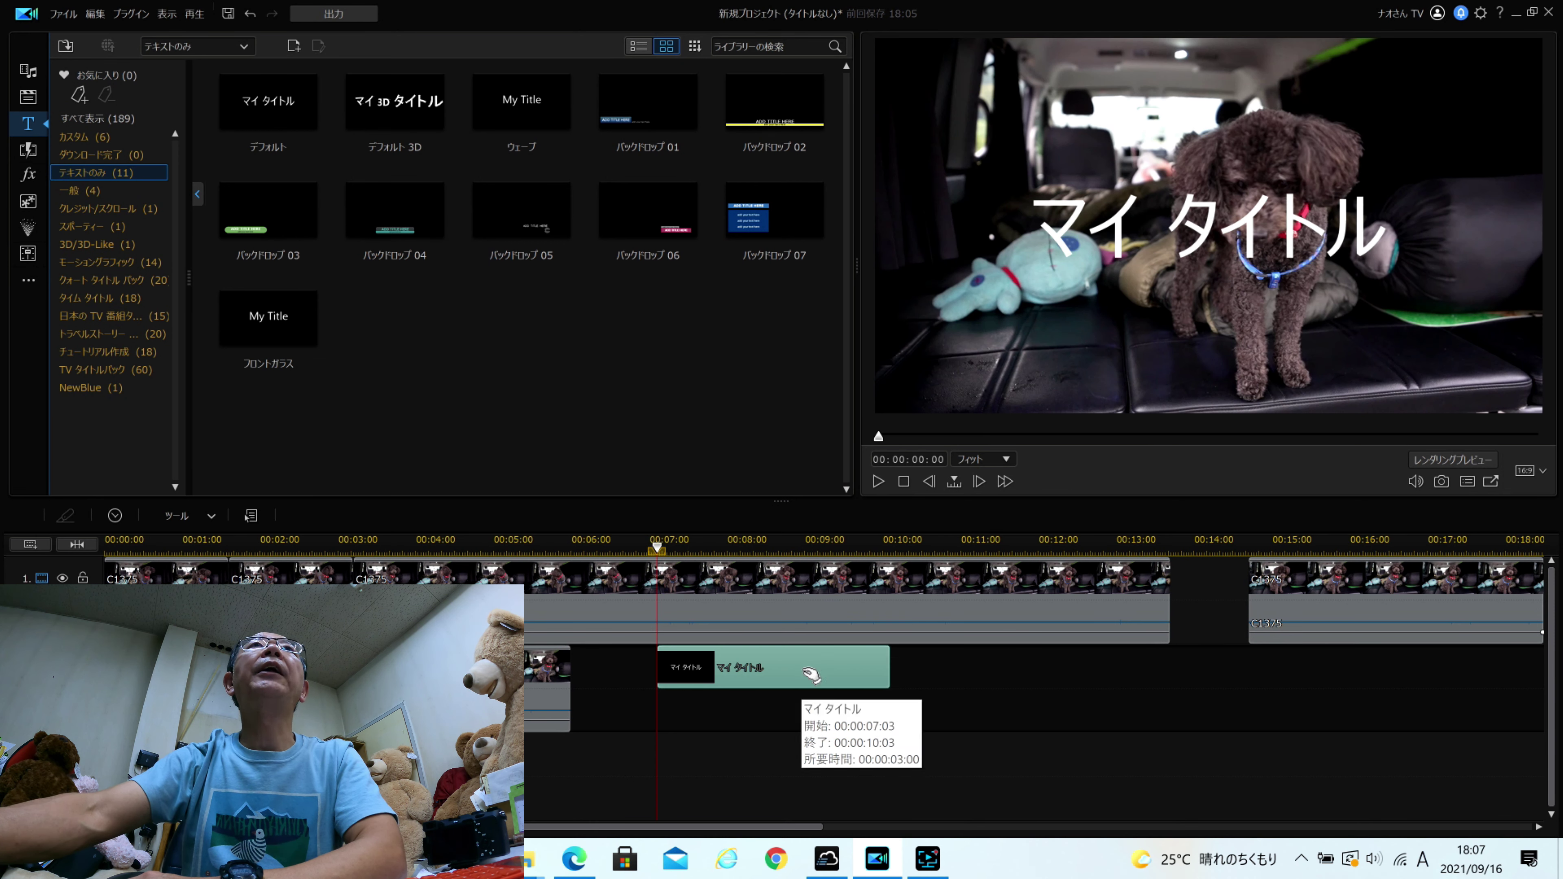
pyautogui.doubleClick(769, 665)
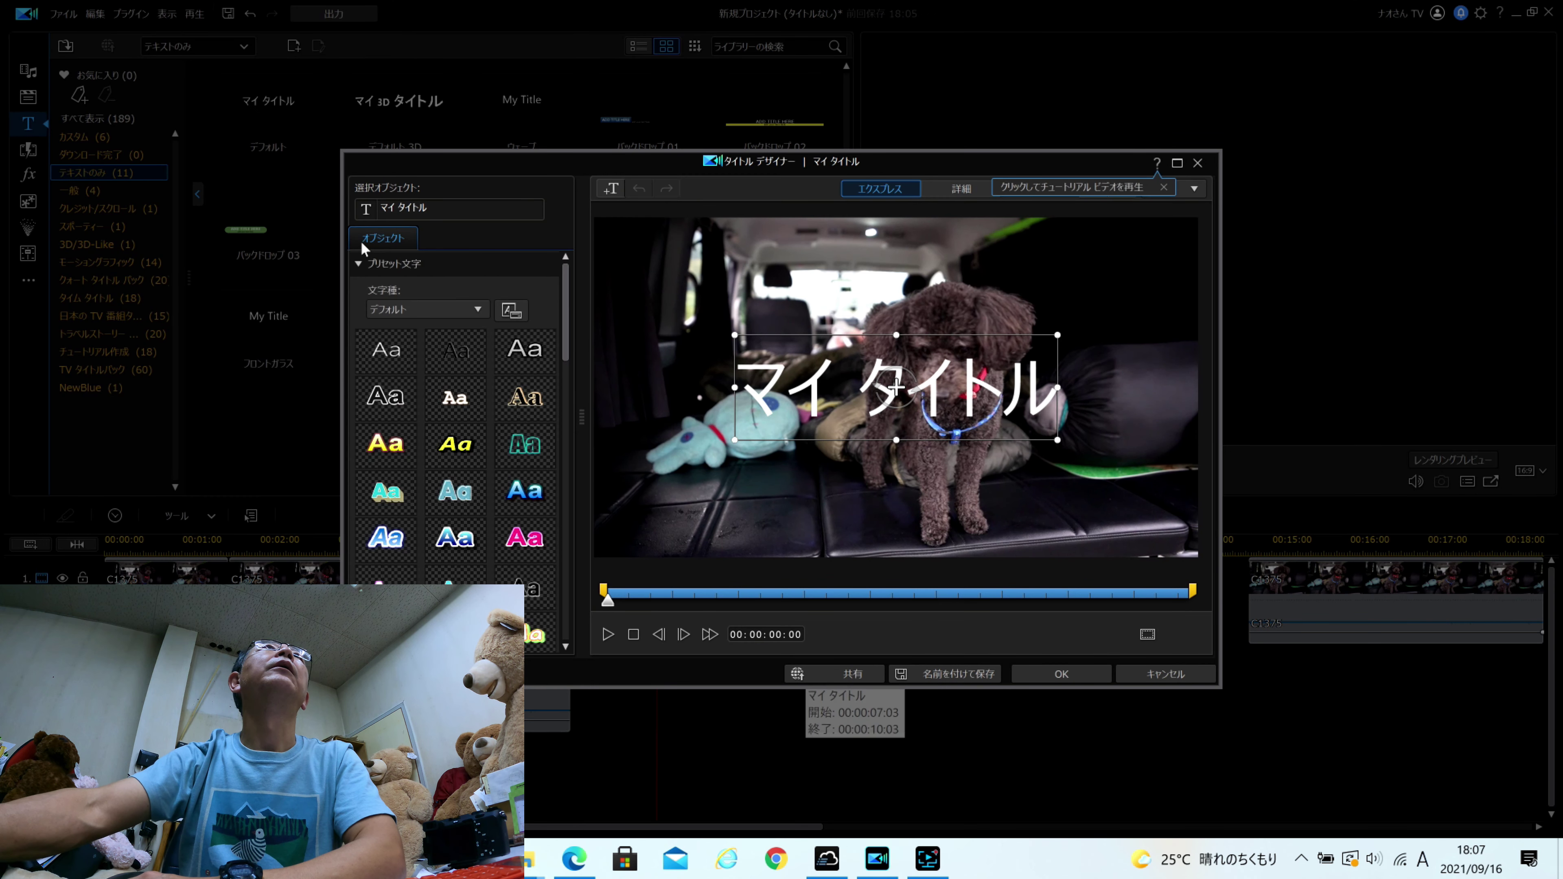
pyautogui.click(386, 449)
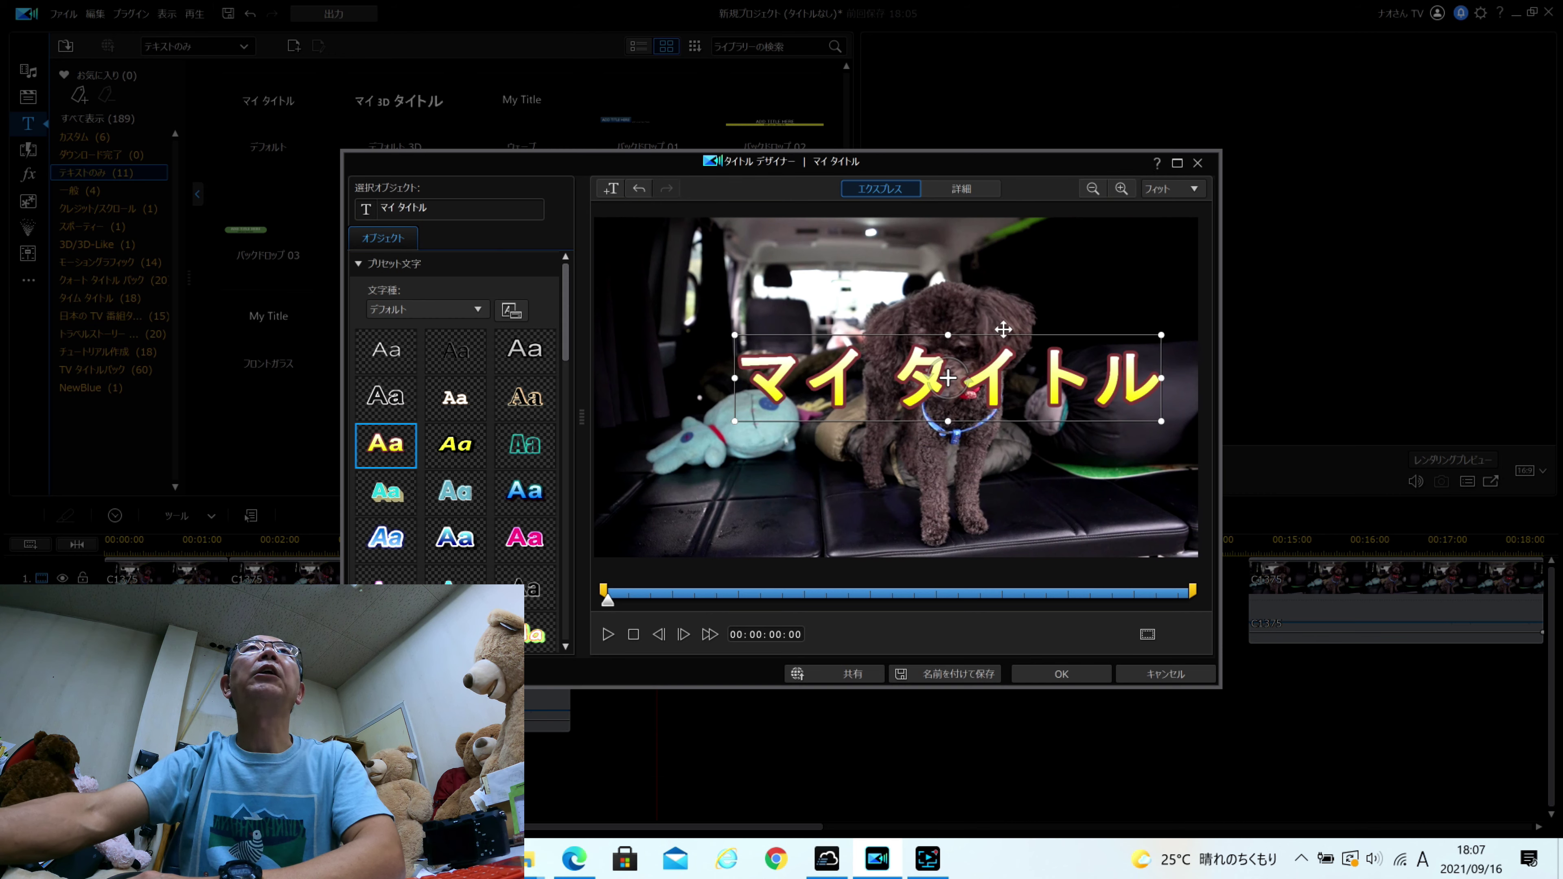
pyautogui.moveTo(1001, 334); pyautogui.dragTo(967, 345)
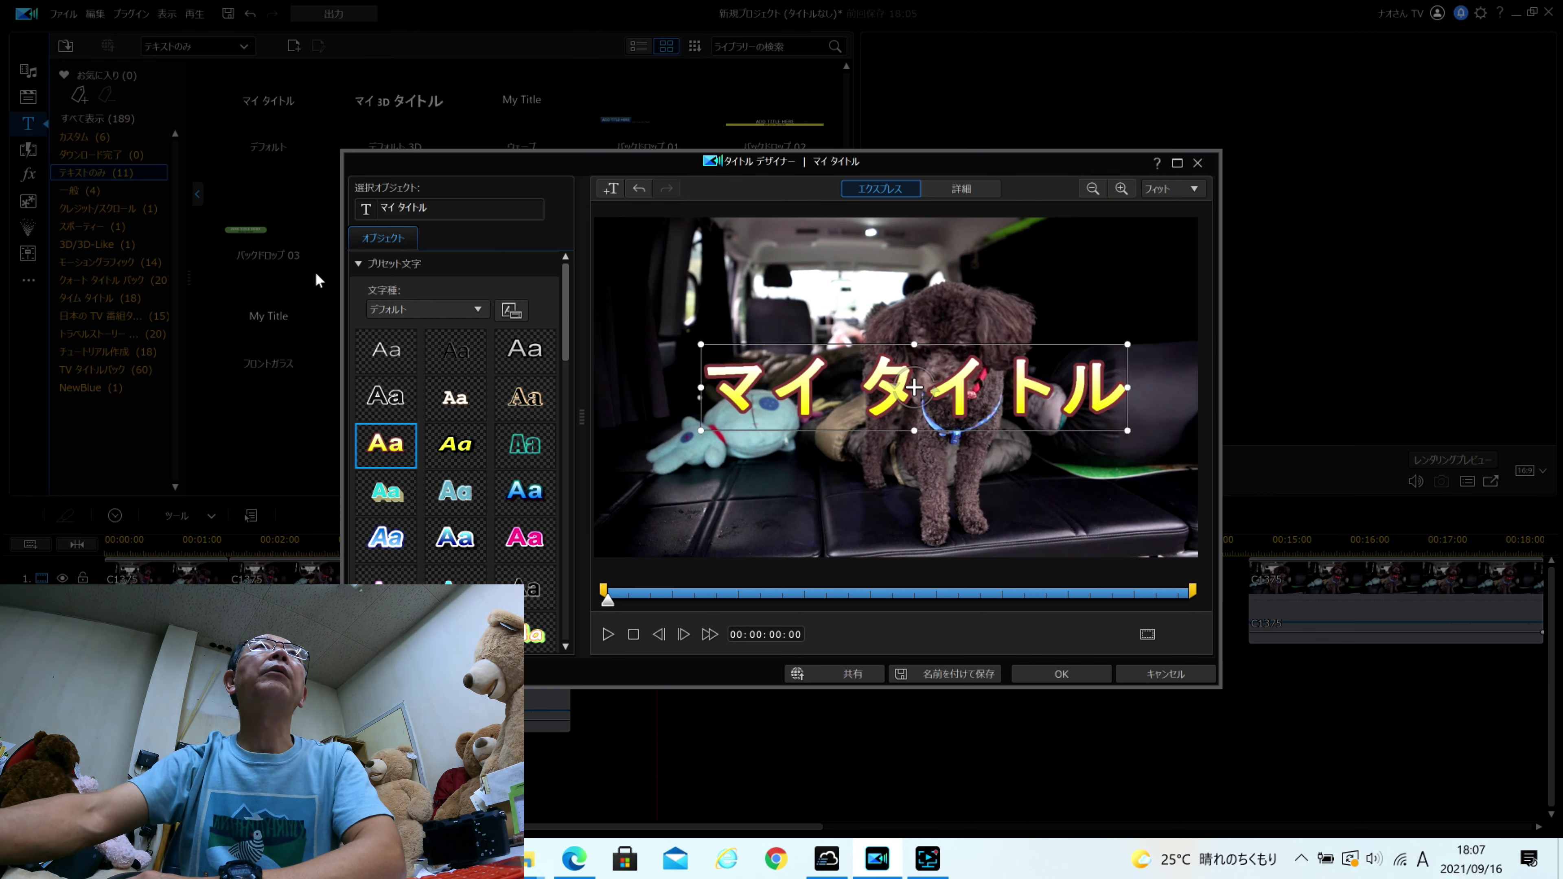
# - Set the first text border's size to 9.2
pyautogui.click(351, 266)
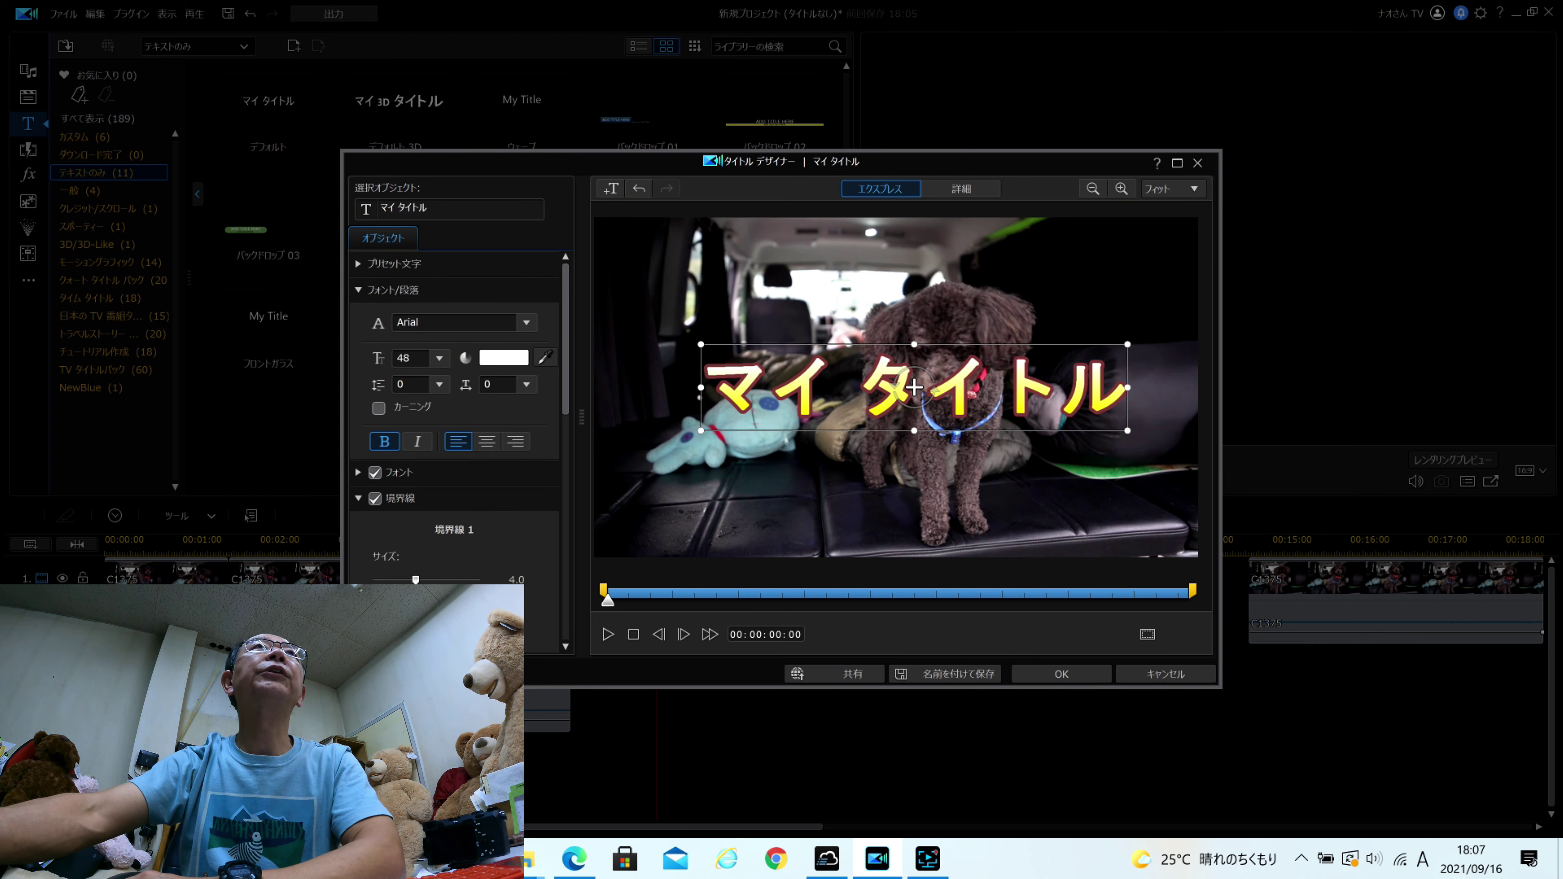
pyautogui.scroll(-1, 415, 479)
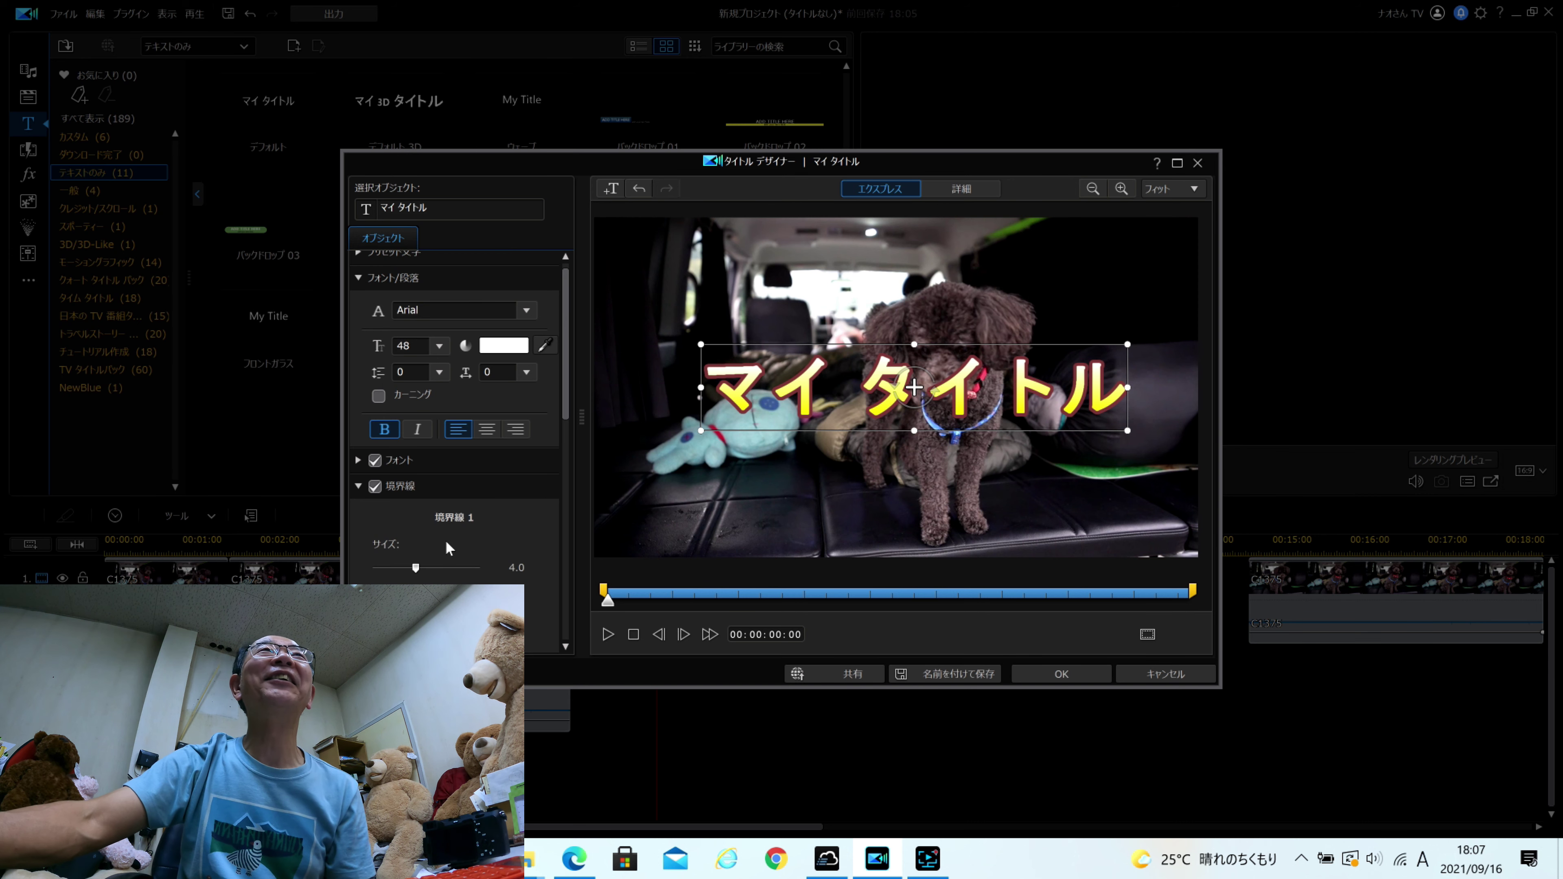
pyautogui.moveTo(416, 568); pyautogui.dragTo(473, 582)
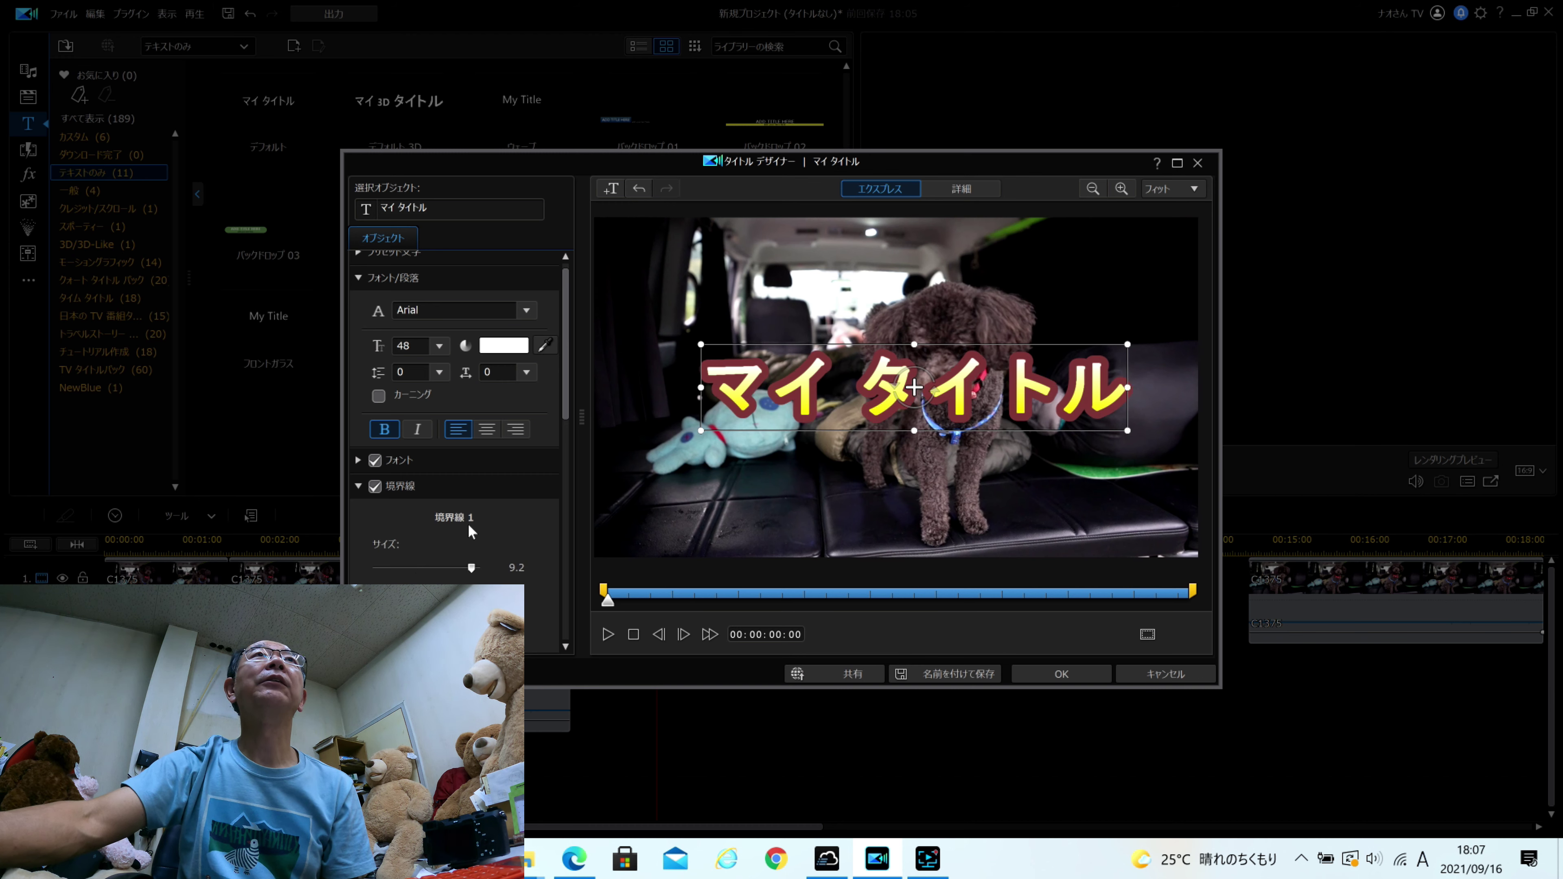
# - Switch the Title Designer to detailed mode (詳細) and add a second text border in red with size 6.9
pyautogui.moveTo(562, 409); pyautogui.dragTo(562, 442)
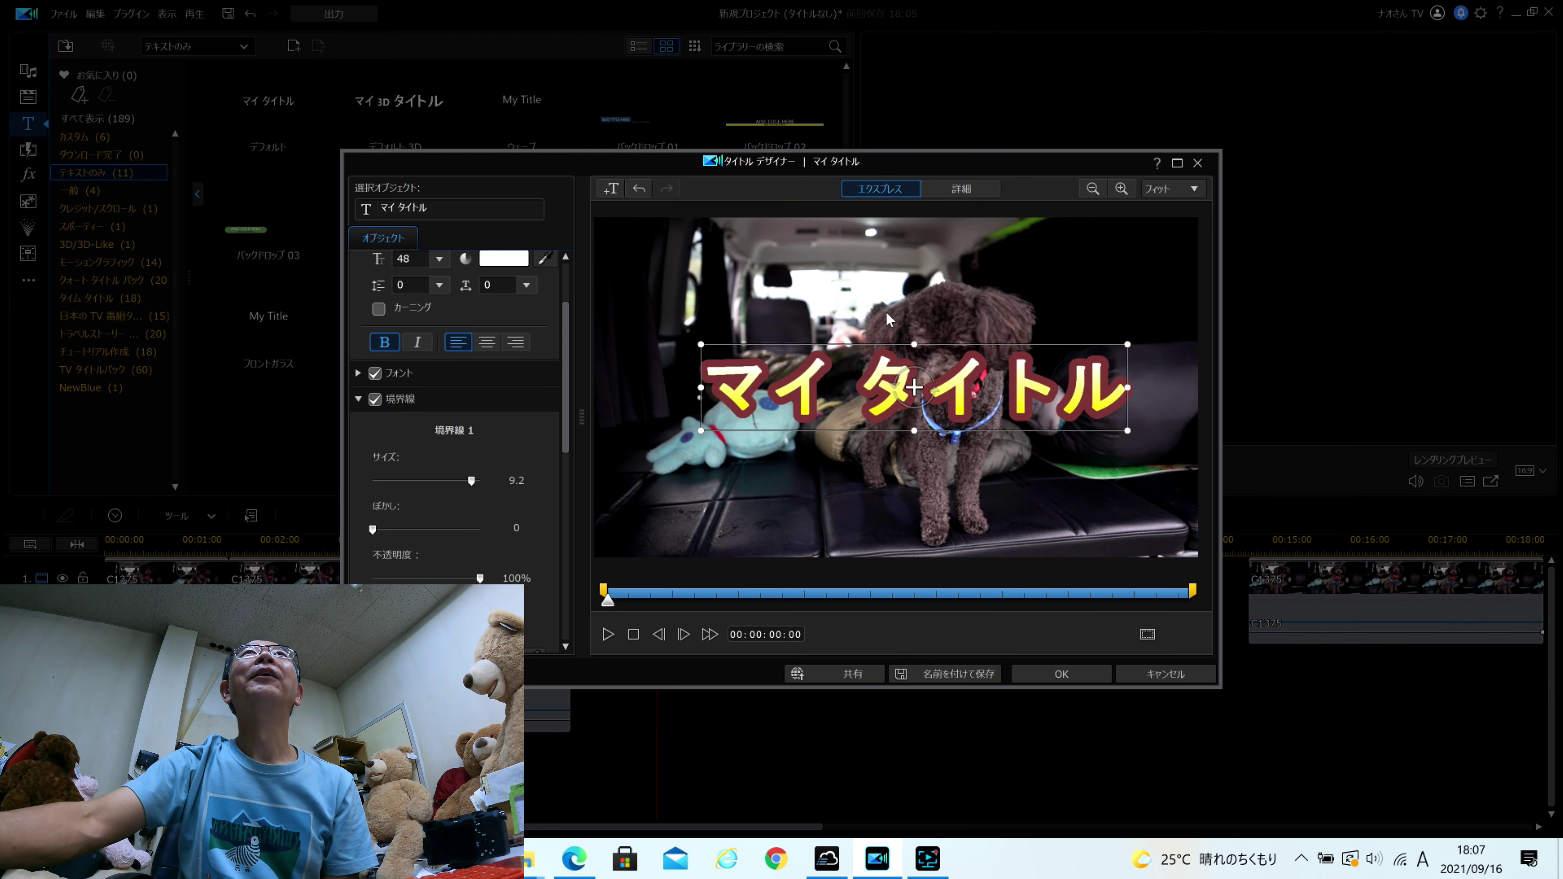
pyautogui.click(965, 191)
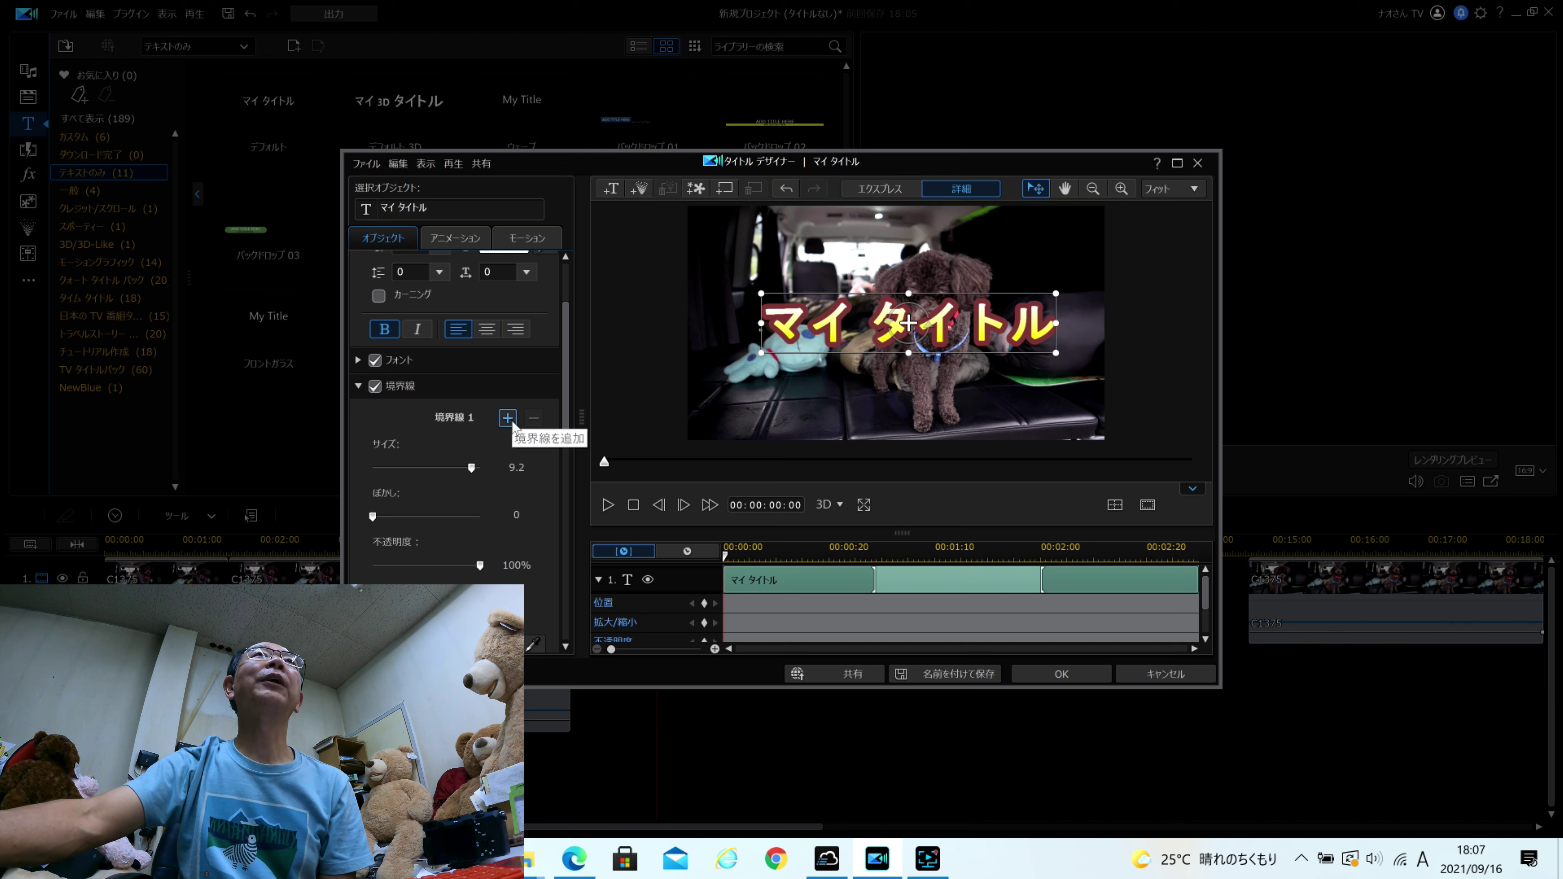
pyautogui.click(508, 419)
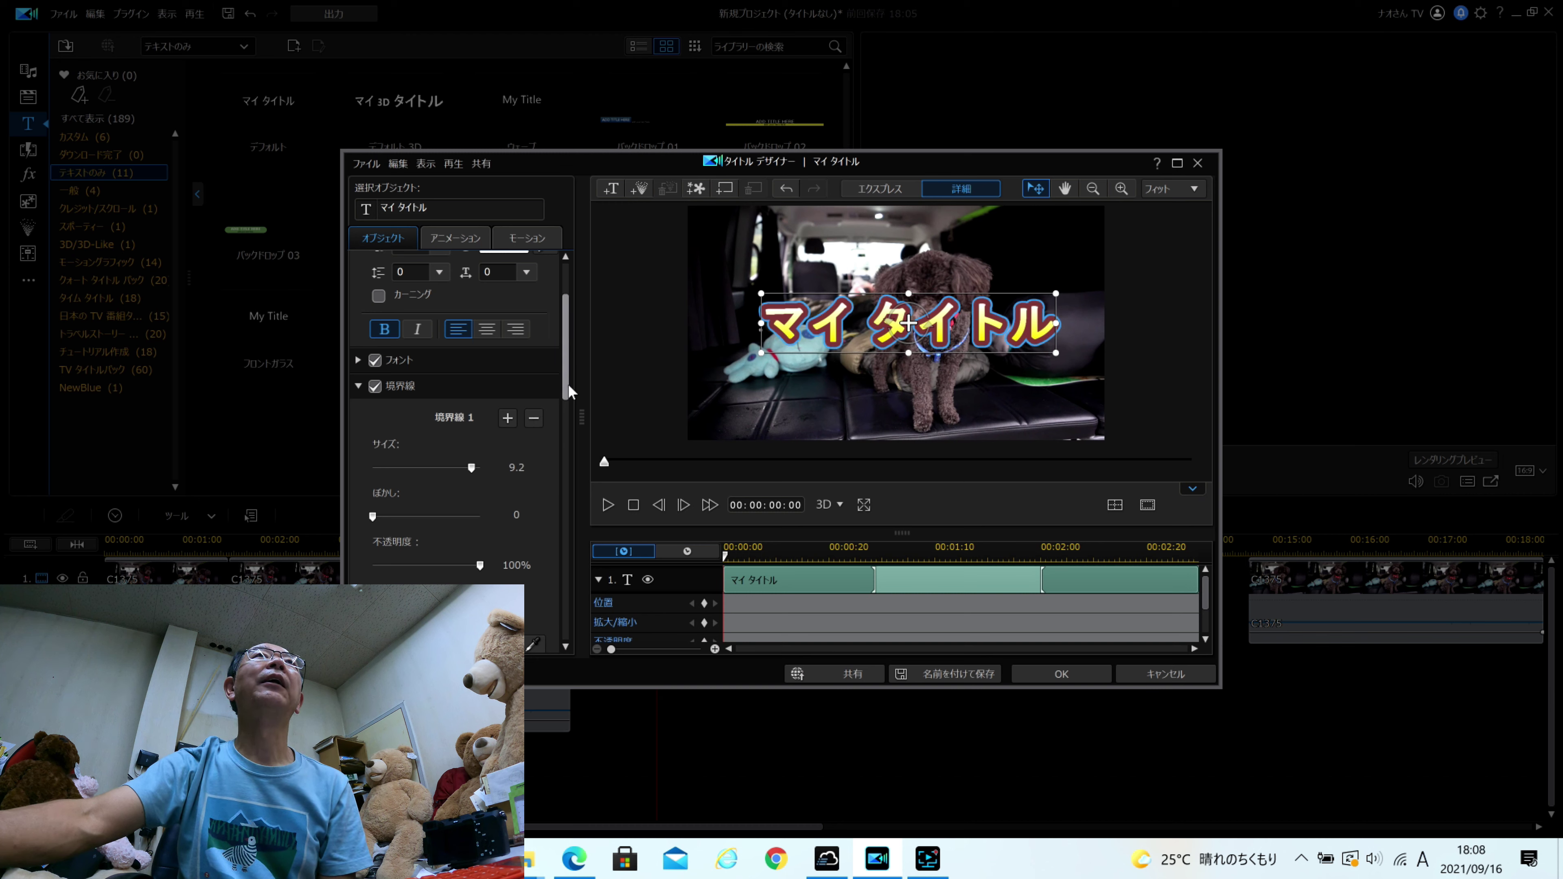
pyautogui.moveTo(565, 398); pyautogui.dragTo(562, 467)
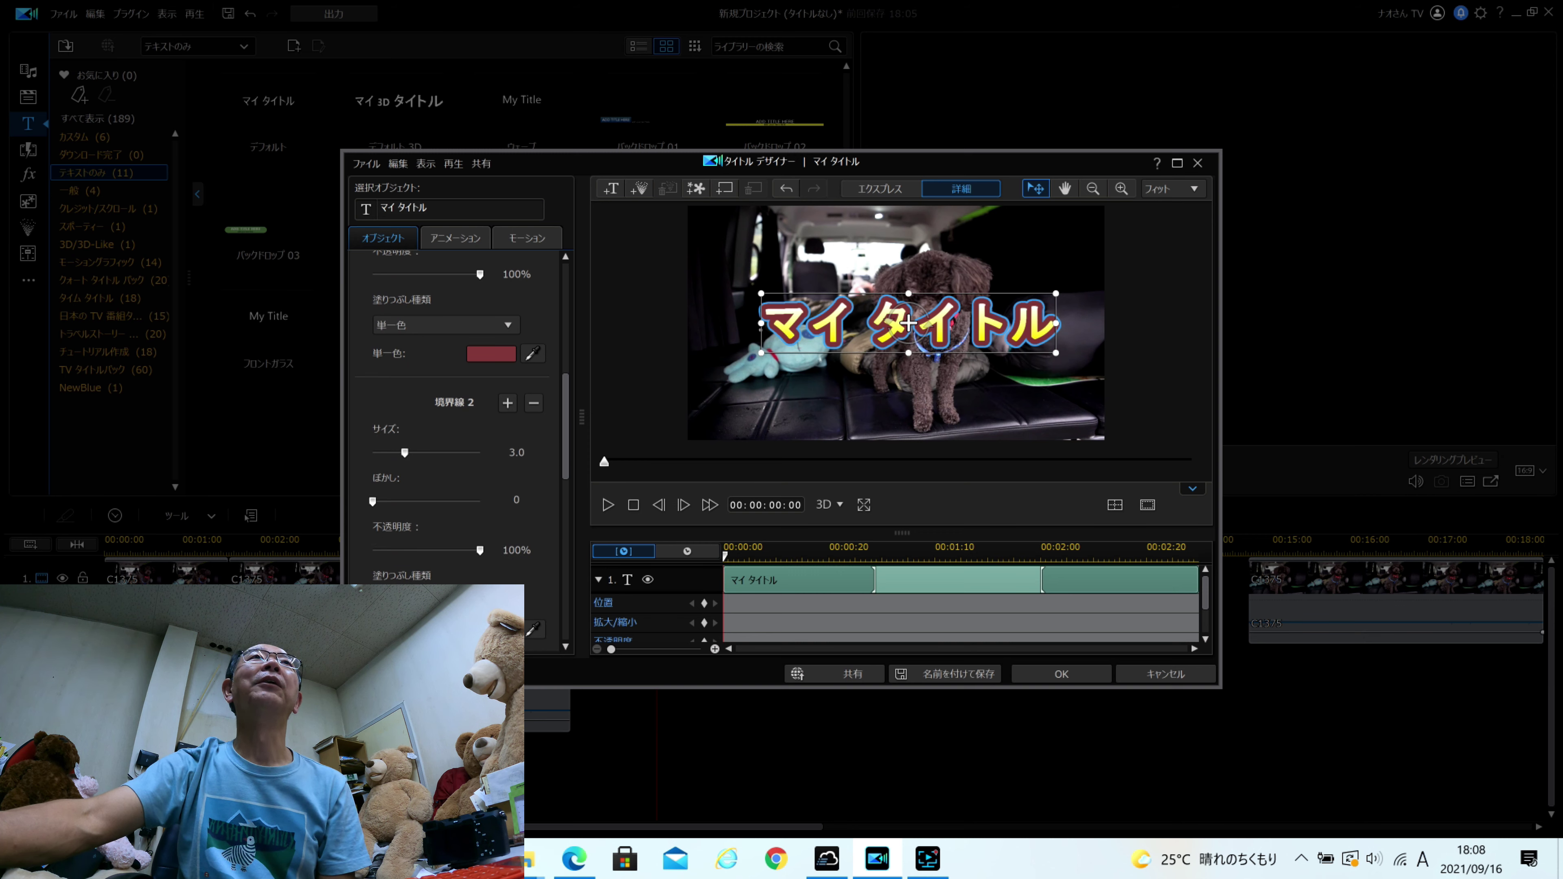
pyautogui.click(491, 629)
pyautogui.click(568, 316)
pyautogui.press('Return')
pyautogui.moveTo(405, 453); pyautogui.dragTo(449, 458)
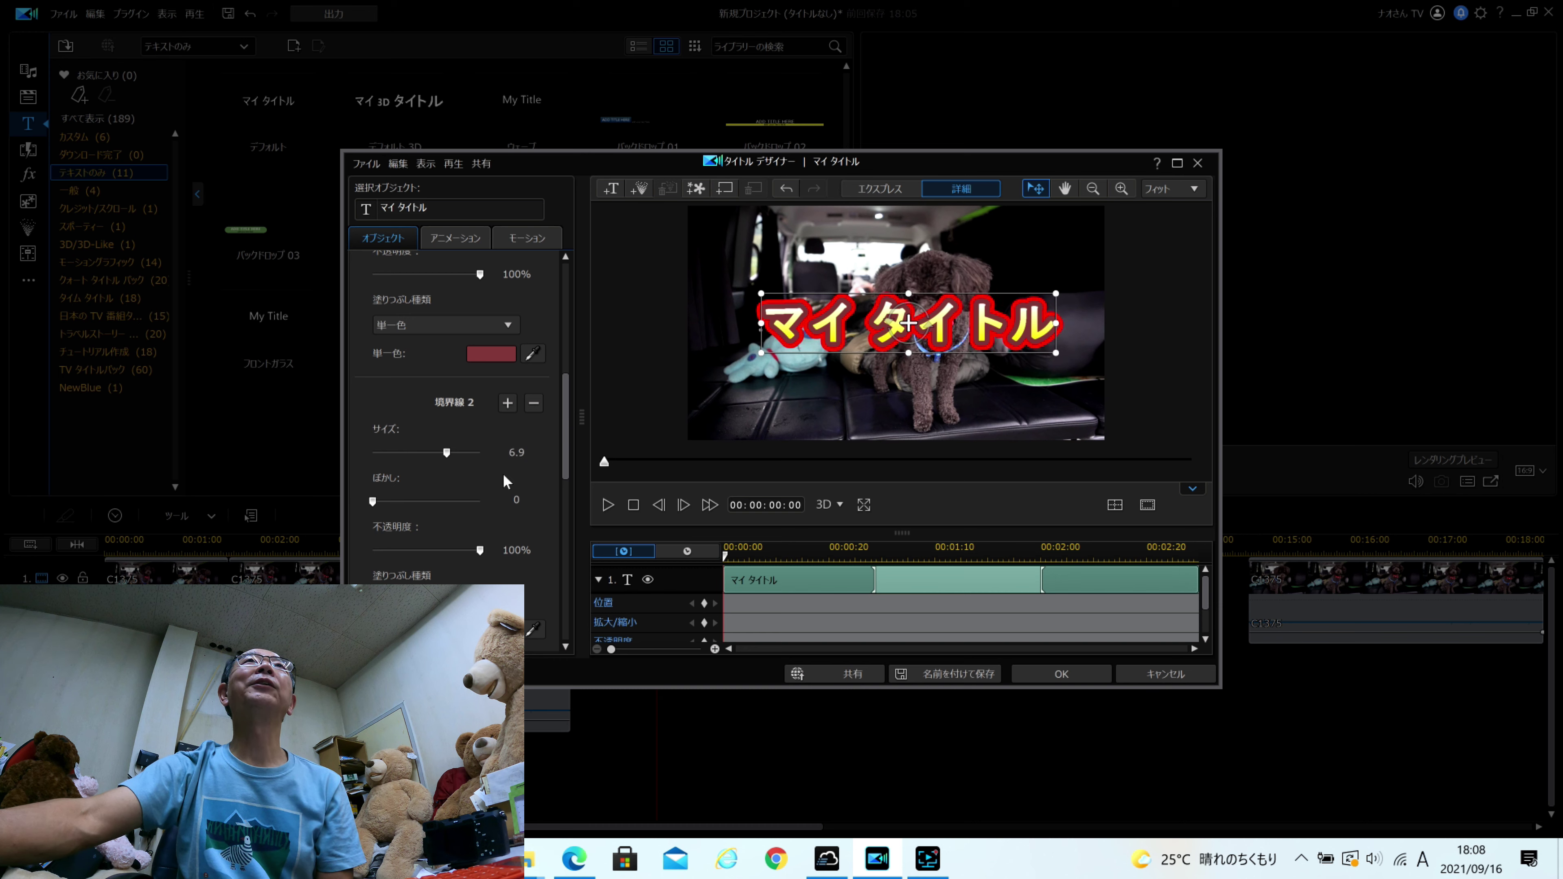
# - Add another text border, then colour the outermost border (境界線 3) white FFFFFF and set its size to 8.9
pyautogui.moveTo(563, 471); pyautogui.dragTo(560, 391)
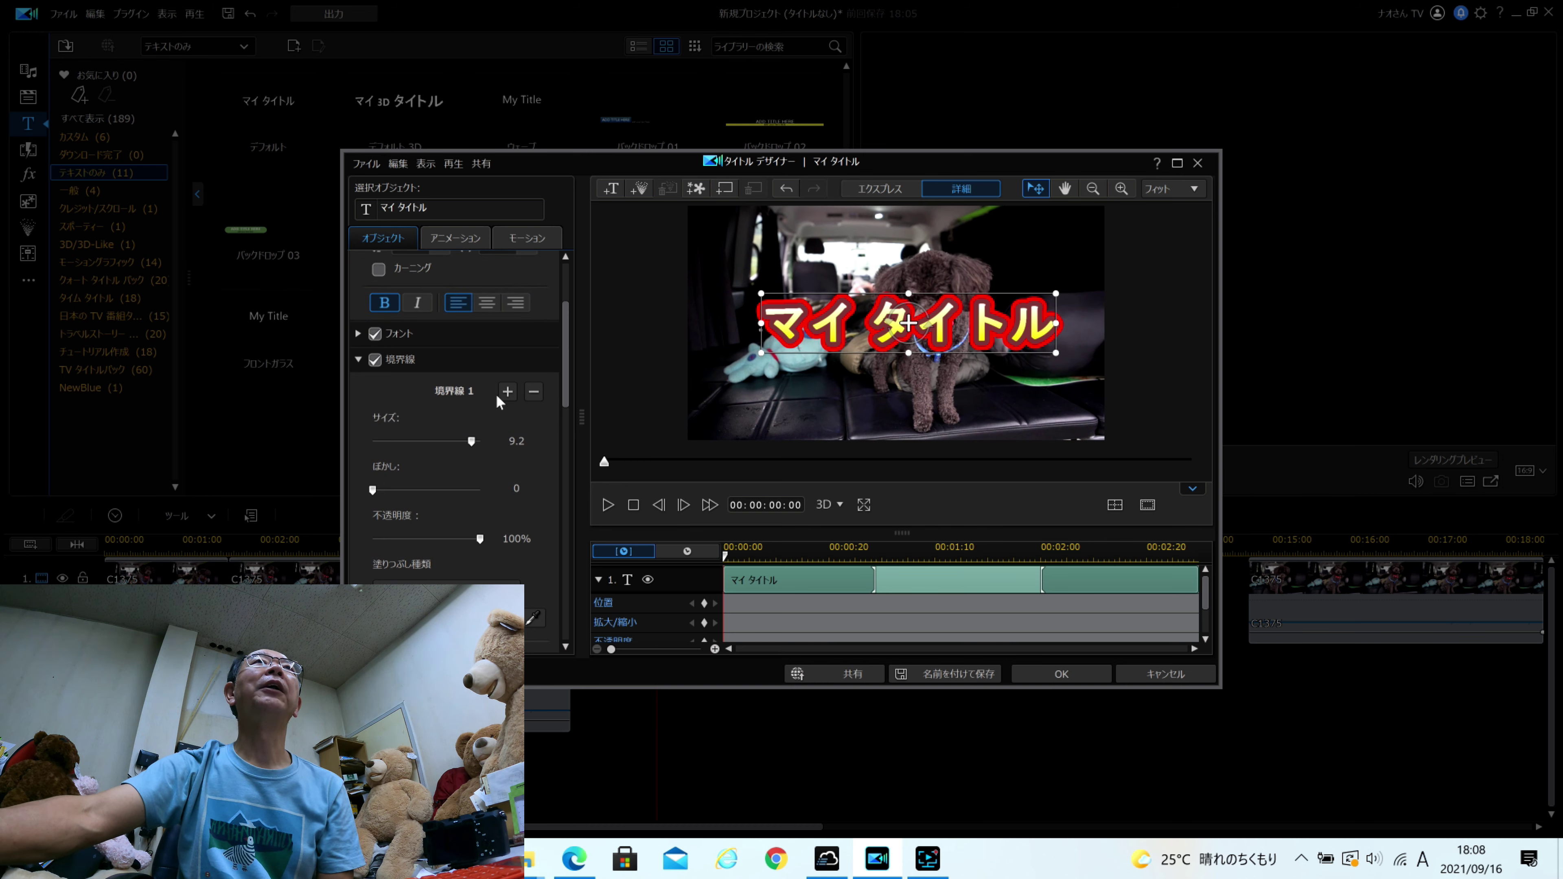
pyautogui.click(508, 394)
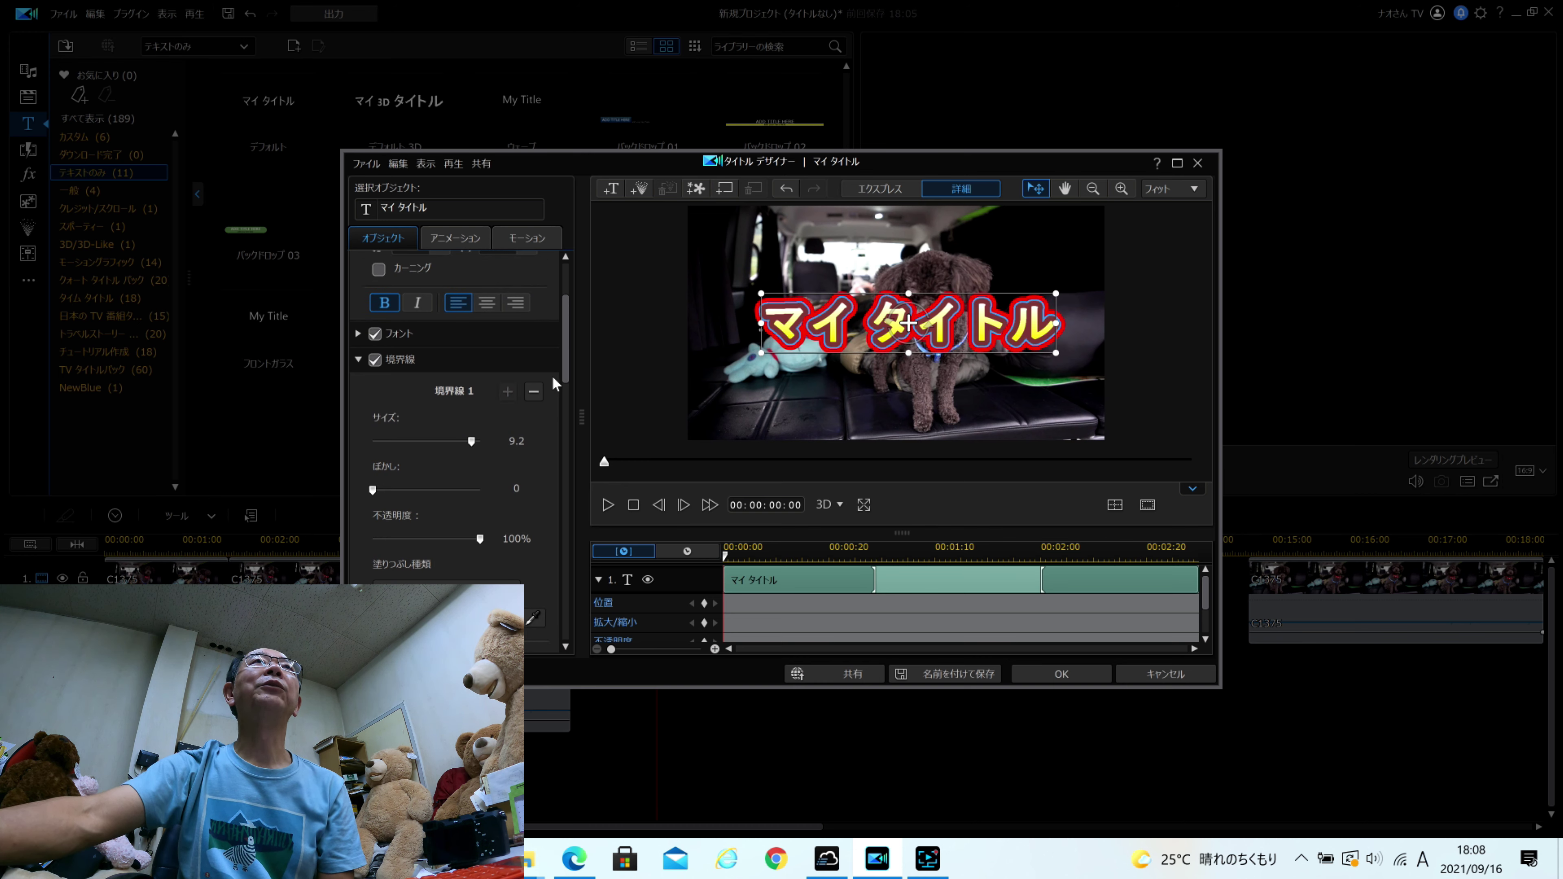
pyautogui.moveTo(565, 382); pyautogui.dragTo(564, 477)
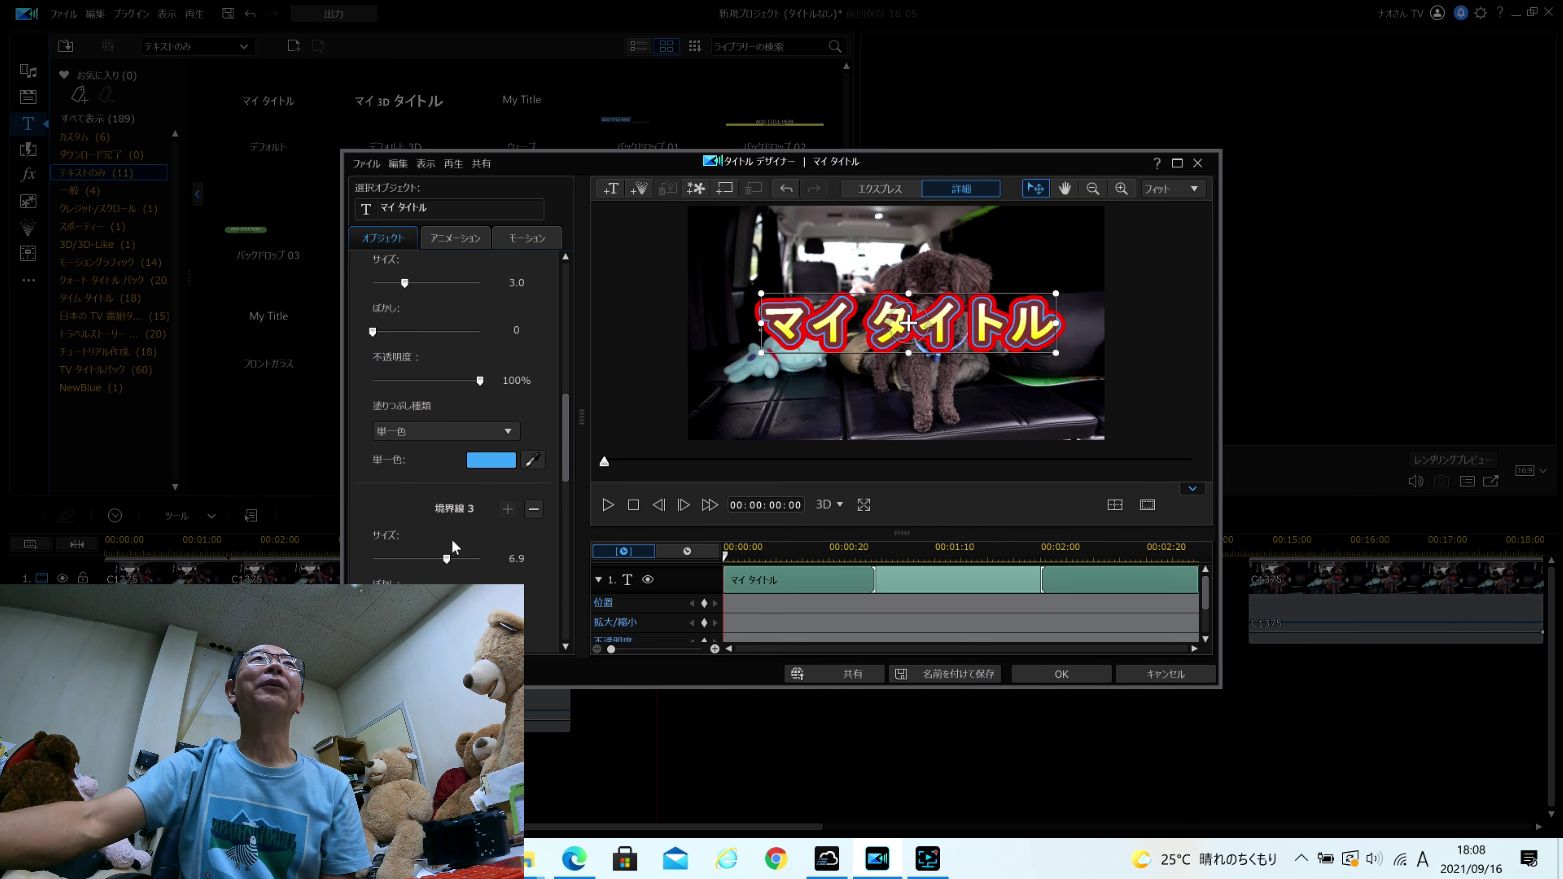
pyautogui.moveTo(566, 467); pyautogui.dragTo(566, 508)
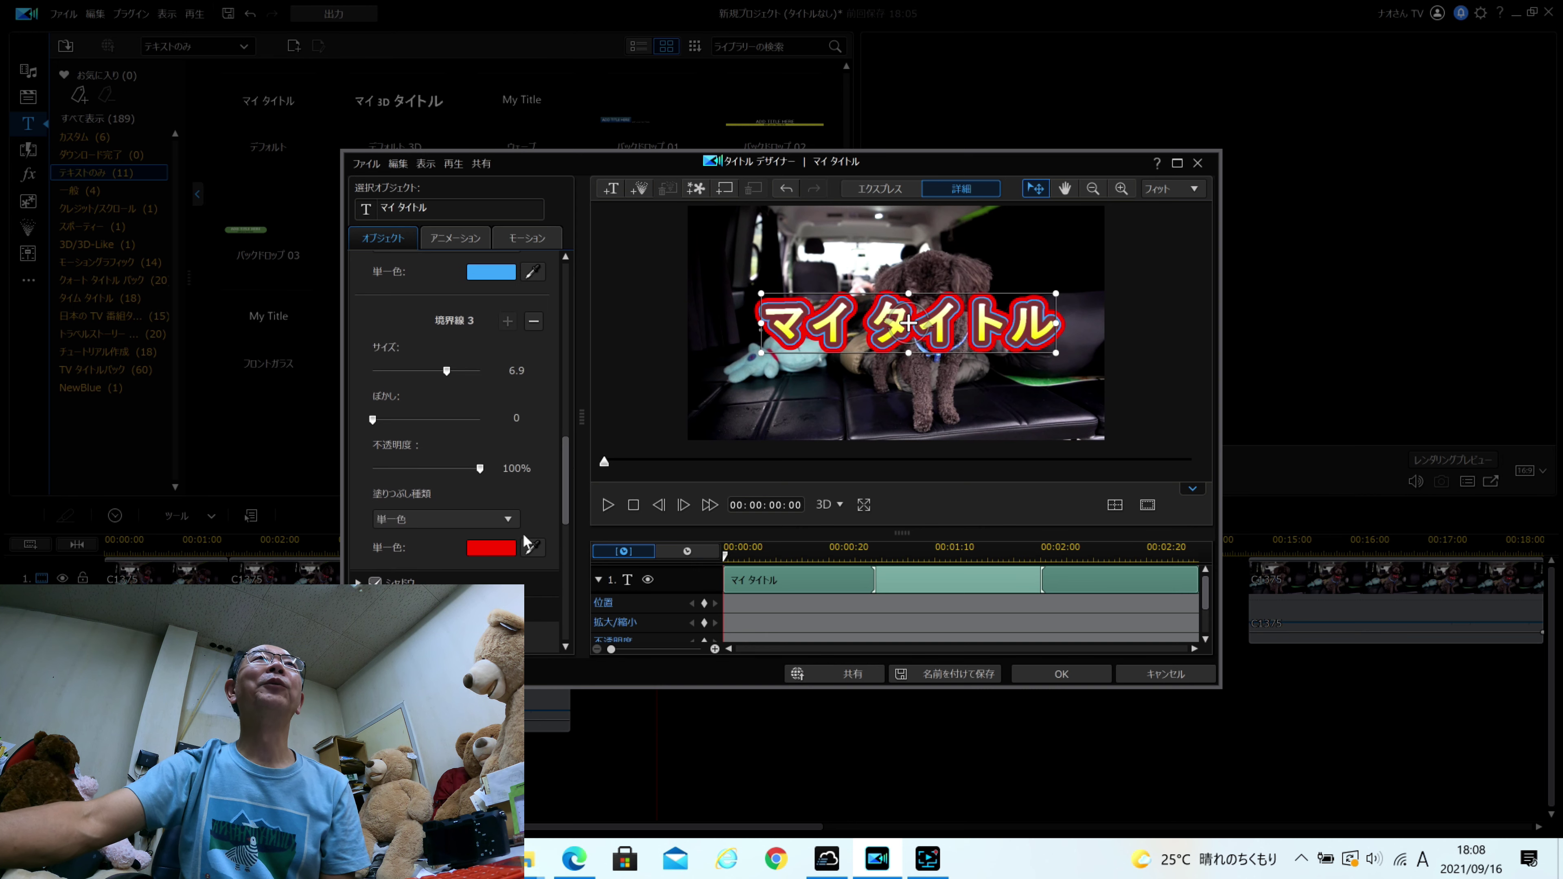
pyautogui.click(491, 548)
pyautogui.click(760, 412)
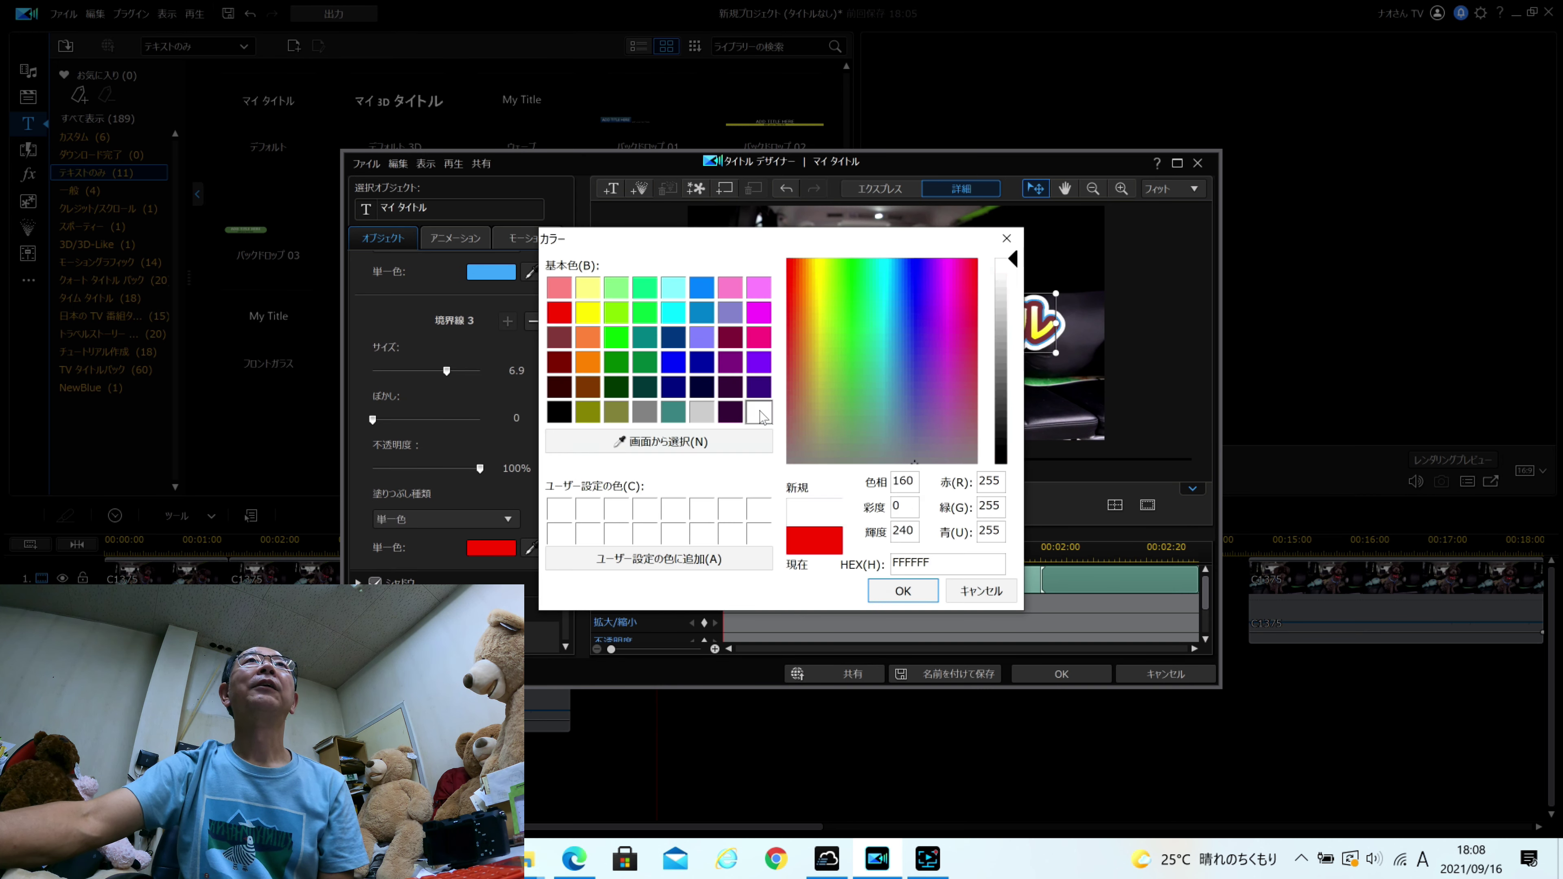
pyautogui.click(903, 590)
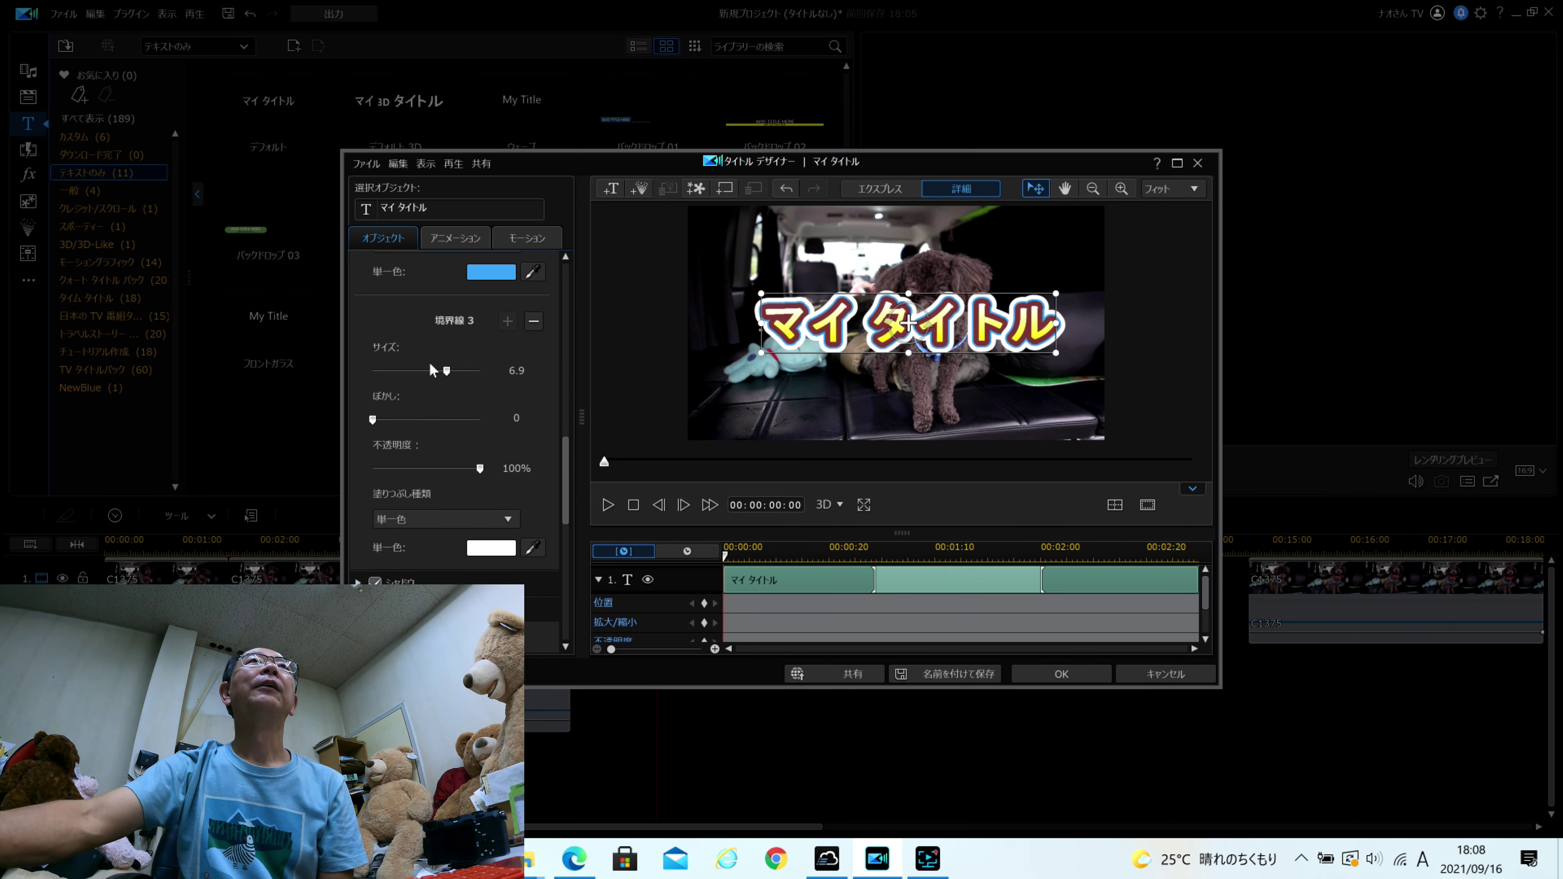
pyautogui.moveTo(447, 371); pyautogui.dragTo(468, 383)
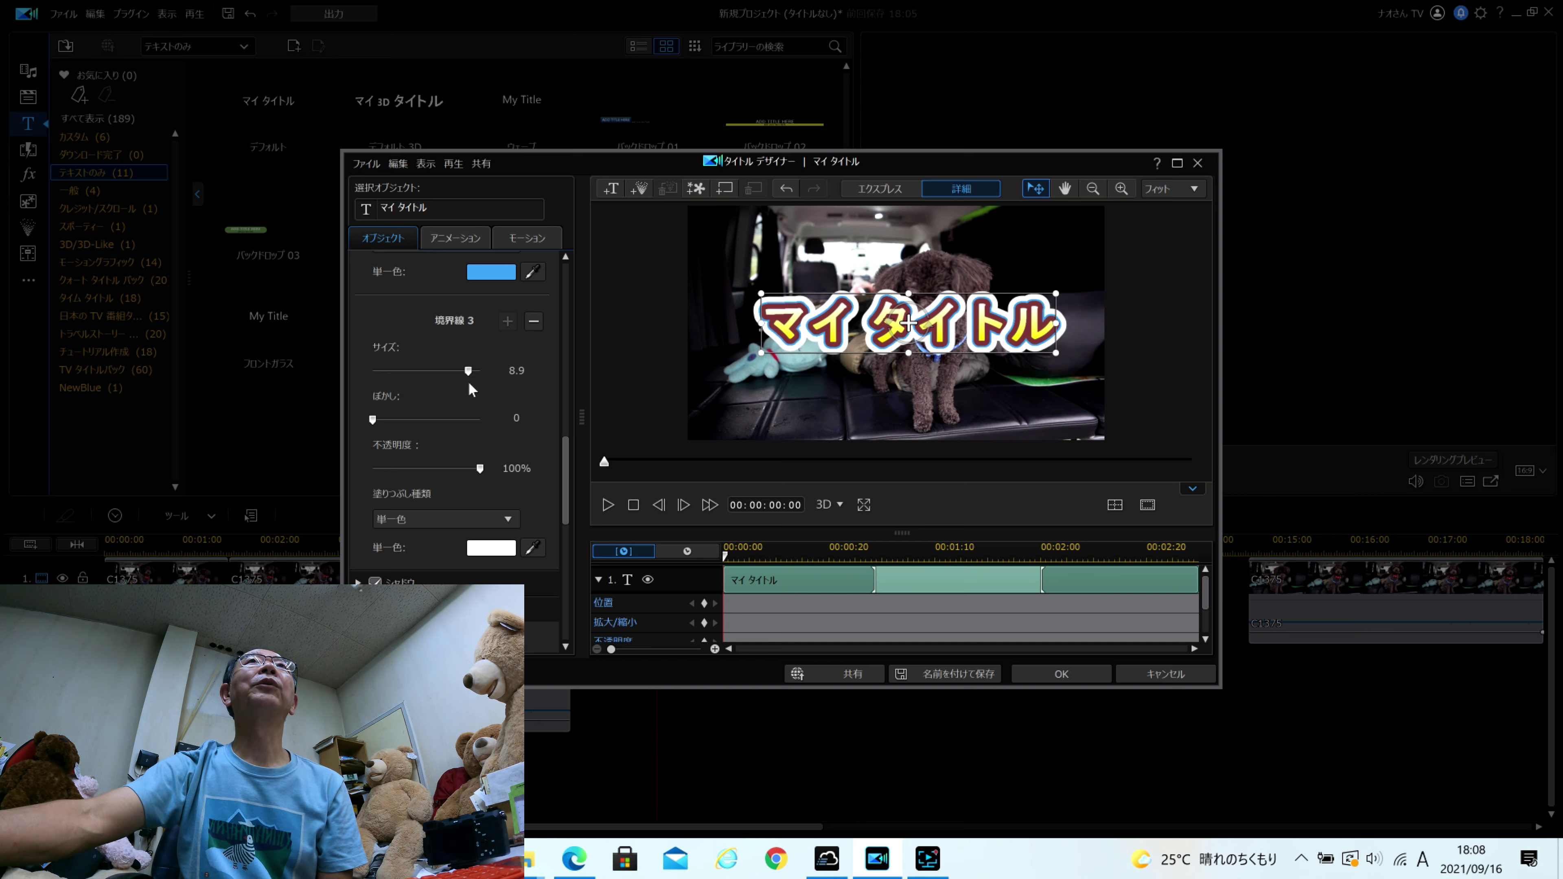
# - Set the size of the first text border (境界線 1) to 3.4
pyautogui.scroll(5, 570, 473)
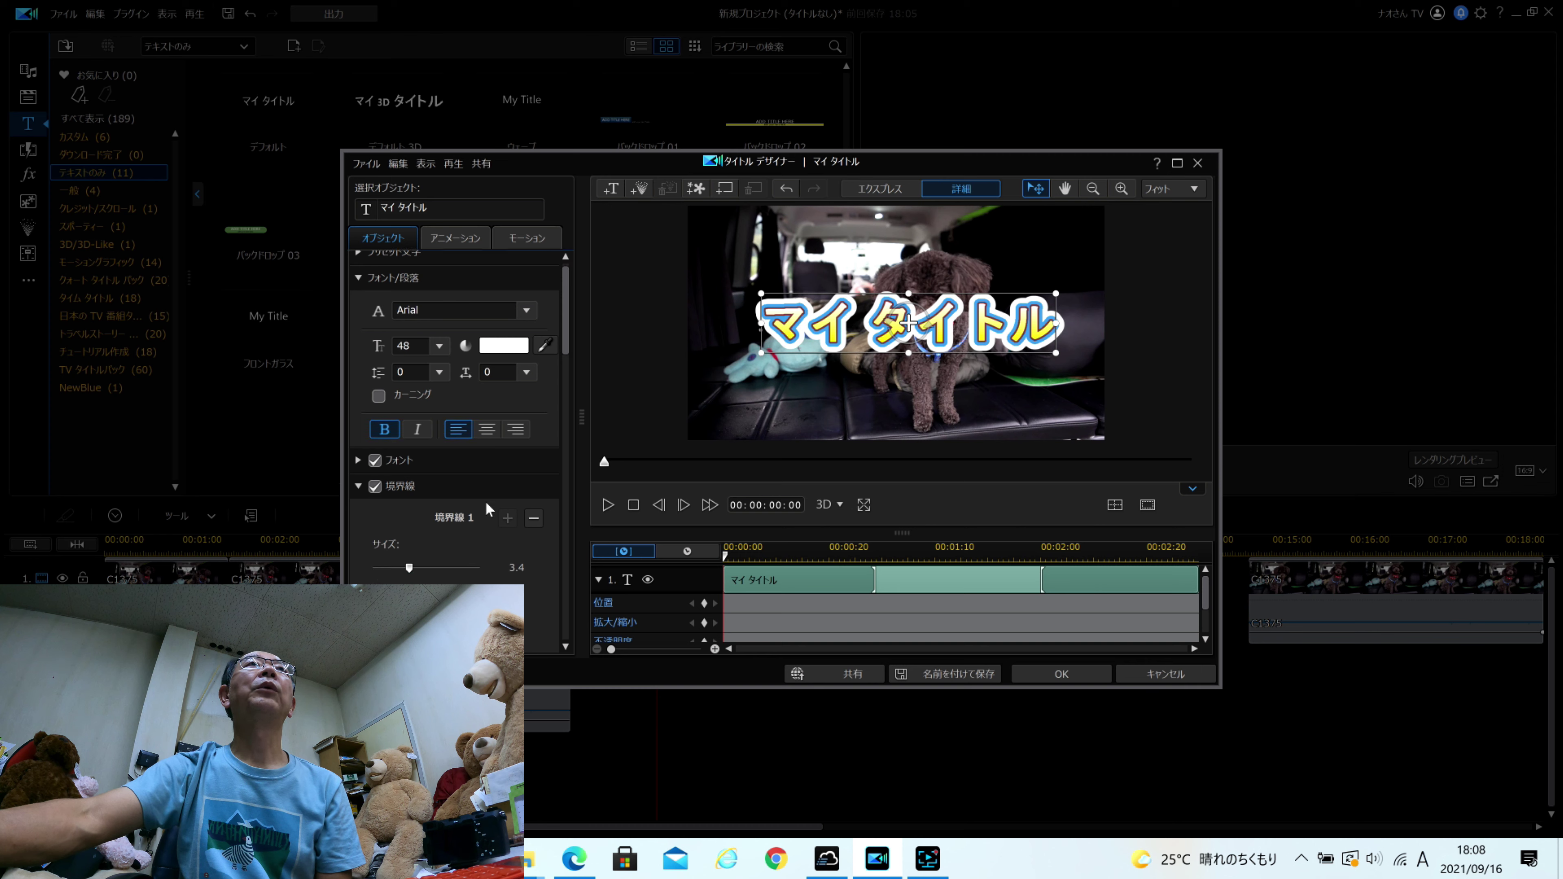
pyautogui.scroll(-3, 522, 460)
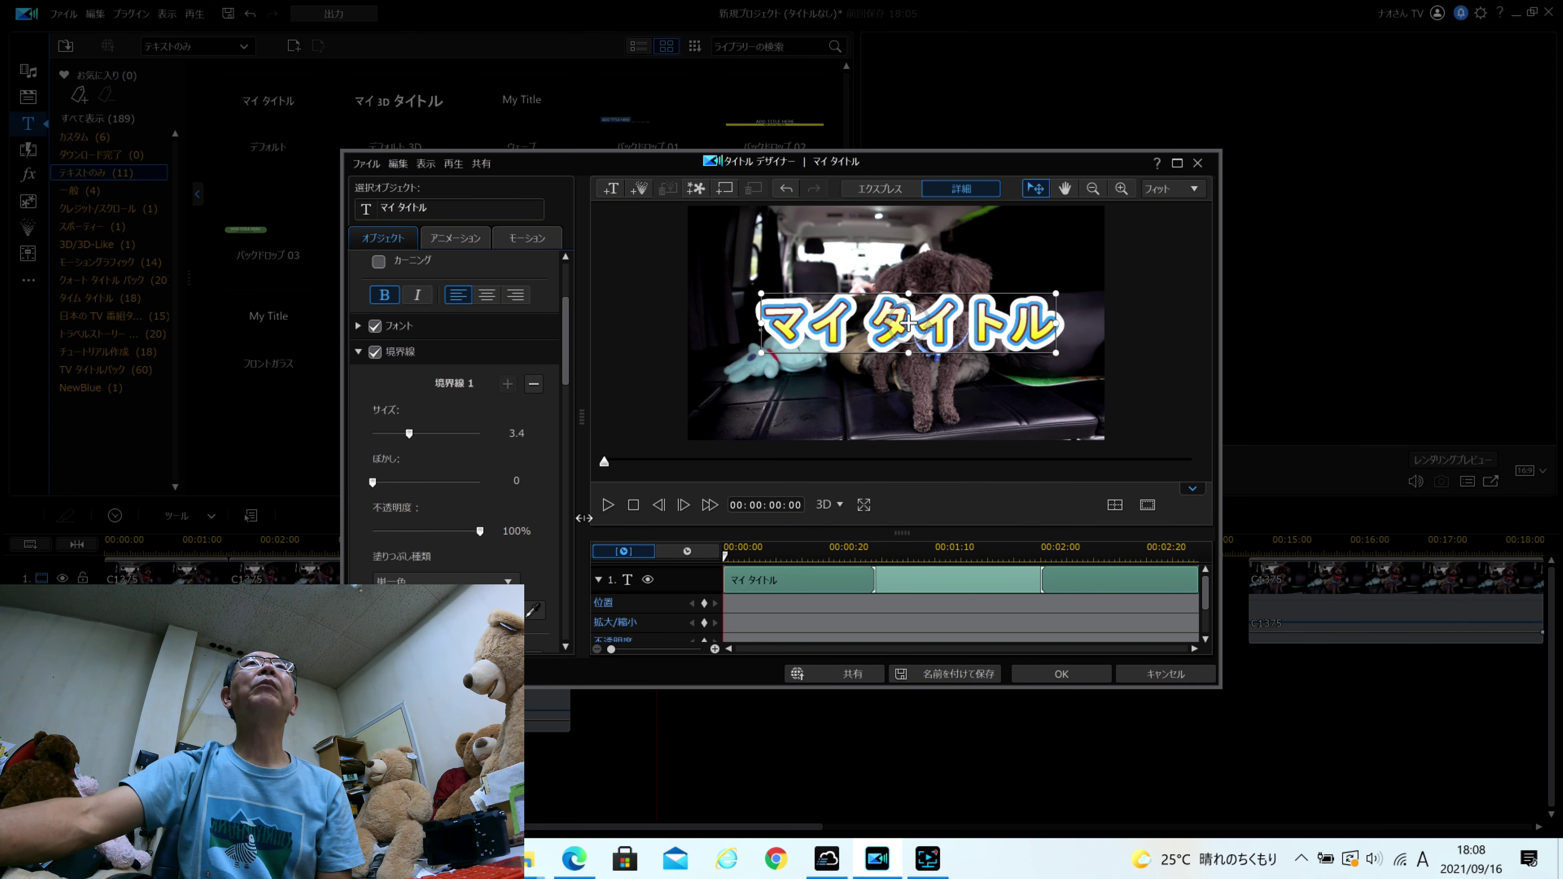
pyautogui.moveTo(563, 357); pyautogui.dragTo(559, 373)
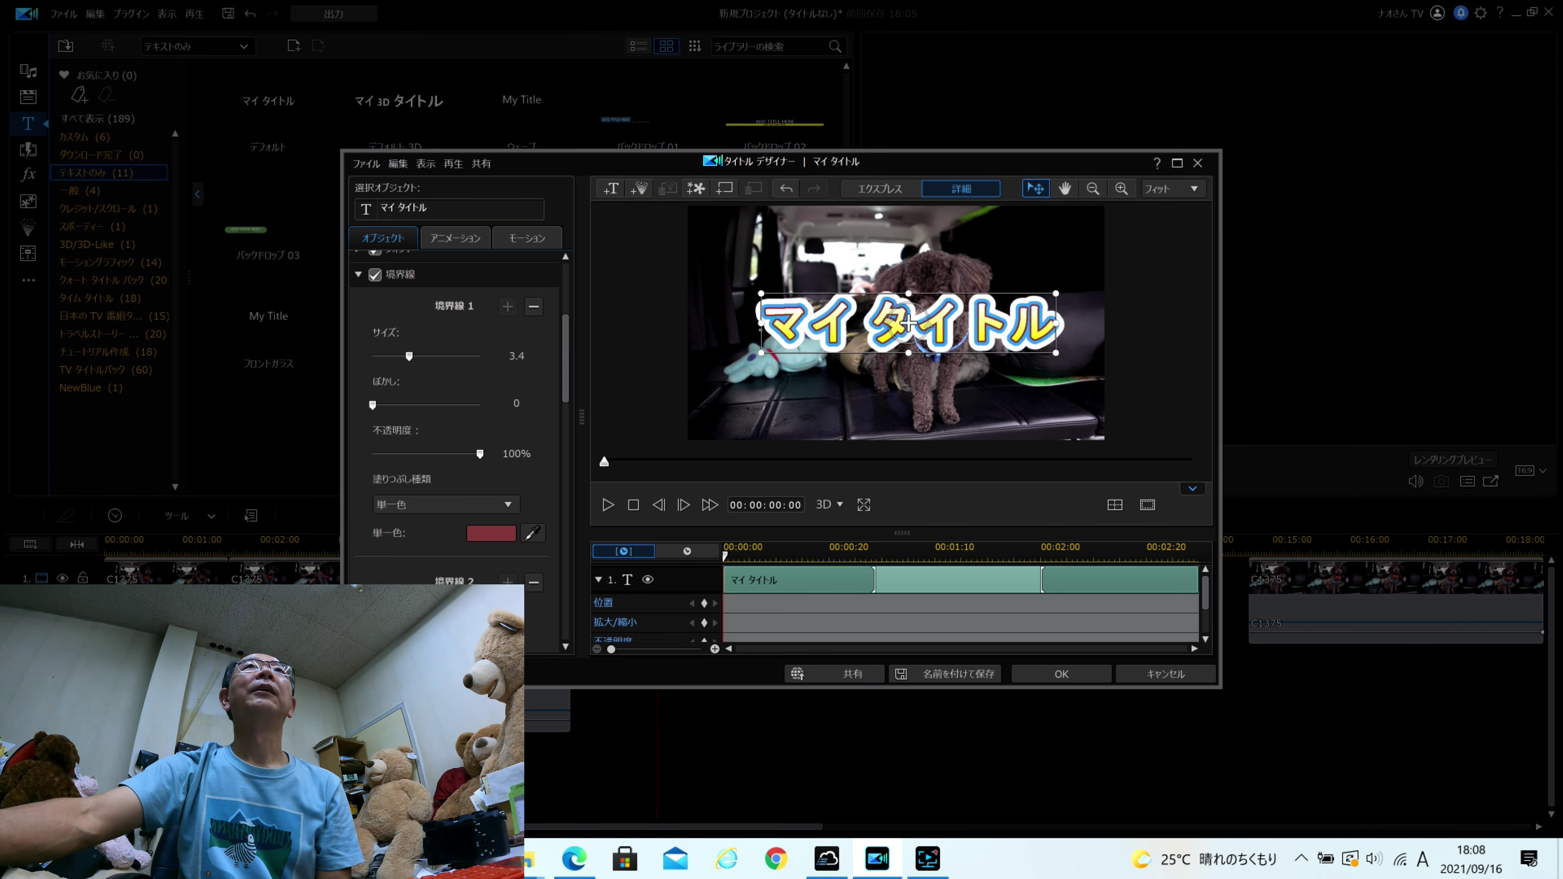
pyautogui.moveTo(930, 293); pyautogui.dragTo(904, 304)
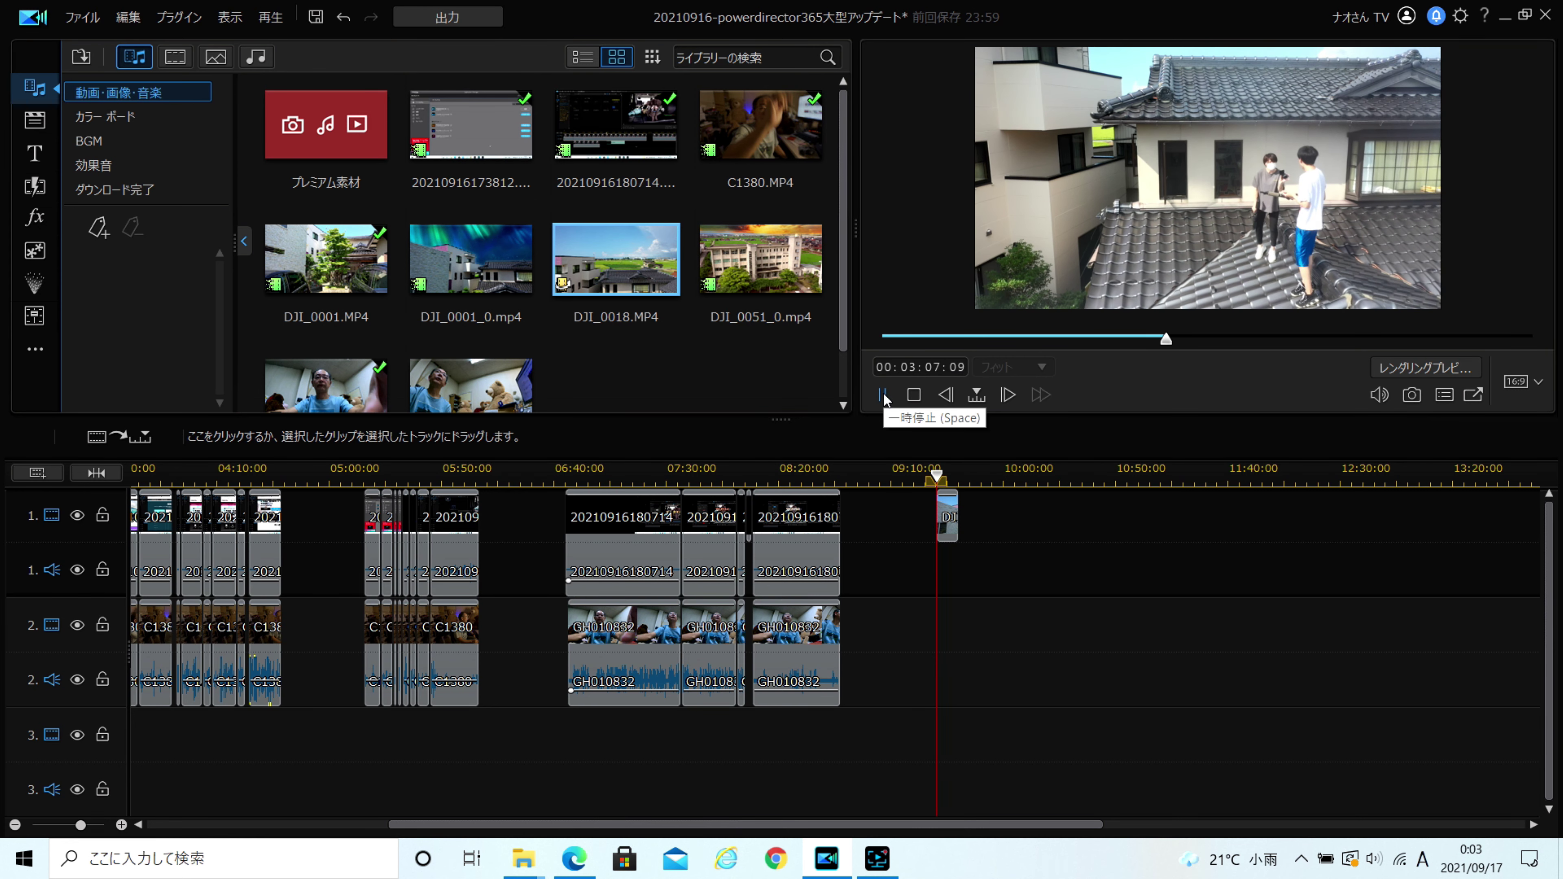
# - Pause the current preview, select DJI_0001.MP4 in the media library and scrub it to 00:00:07:02
pyautogui.click(883, 395)
pyautogui.click(348, 294)
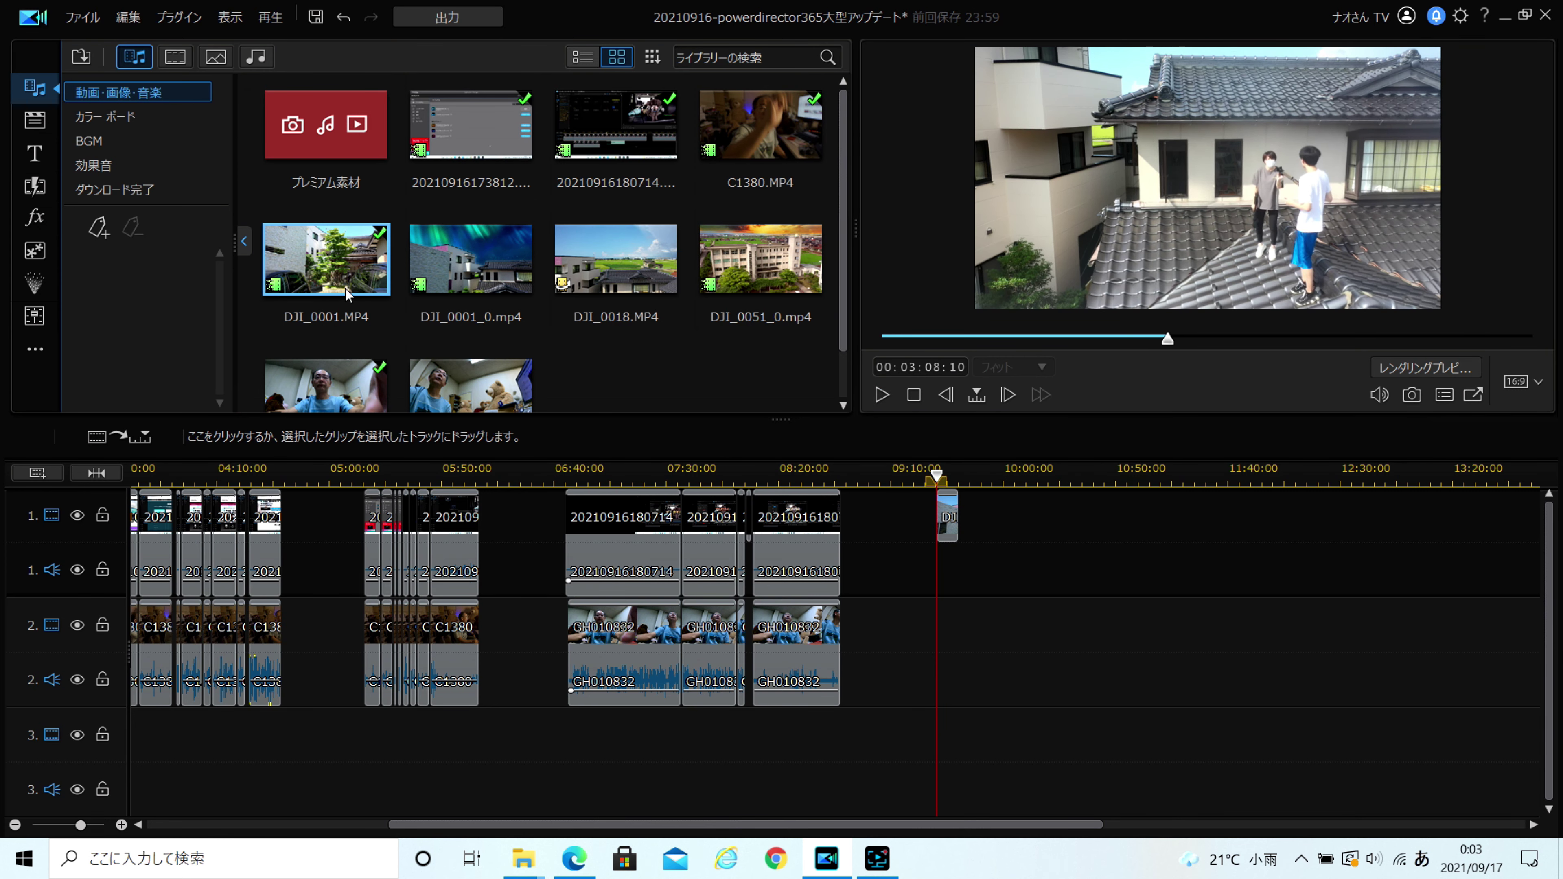
pyautogui.moveTo(885, 341); pyautogui.dragTo(917, 355)
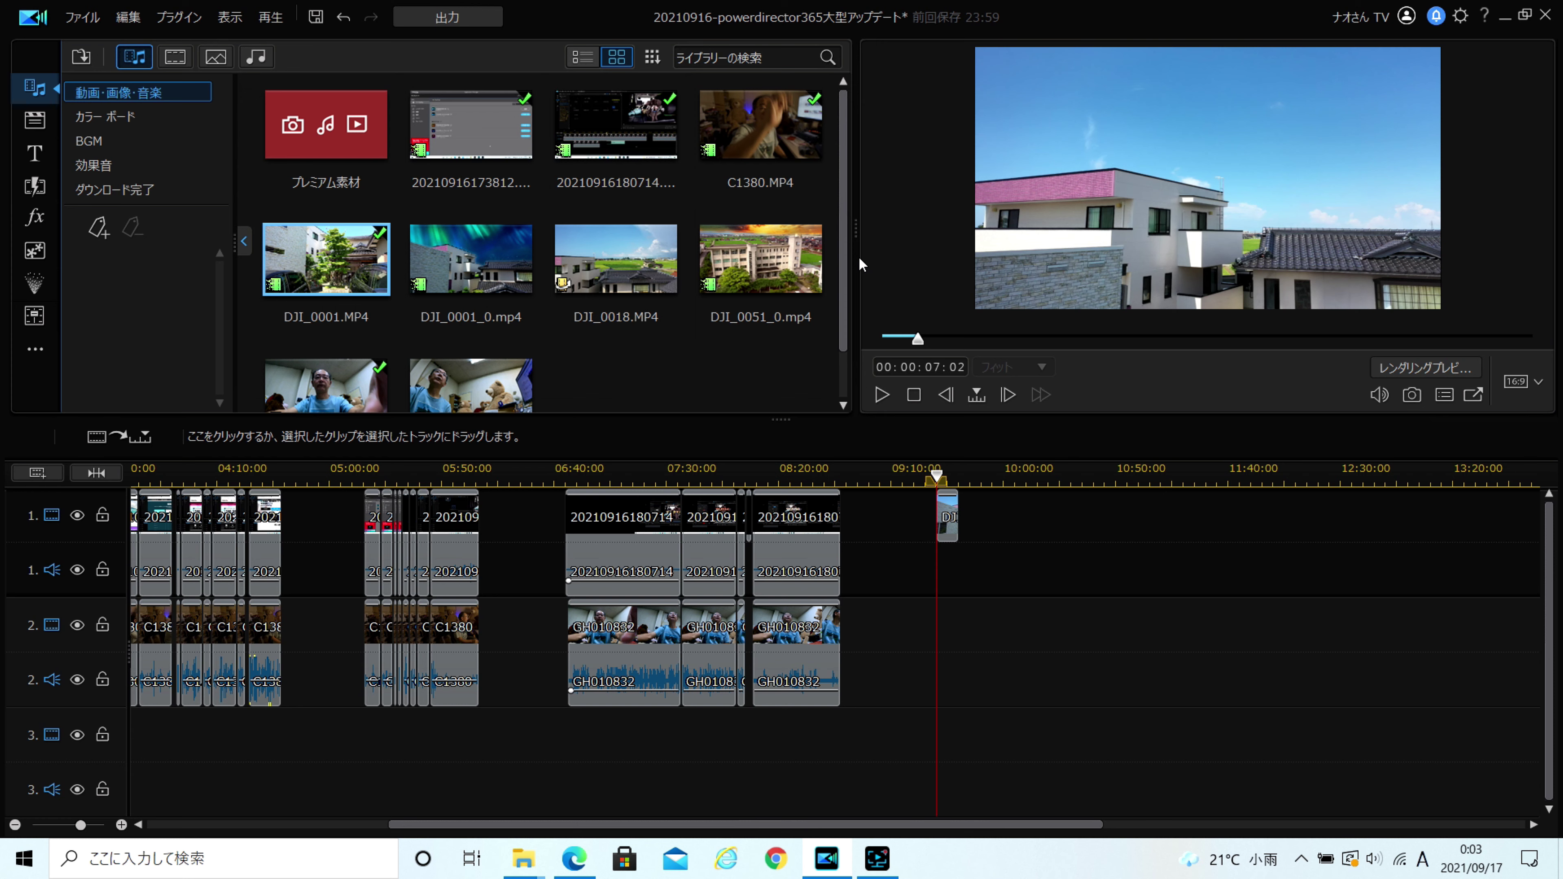
# - Open the AI sky replacement plug-in (AI 空の置き換え) and load DJI_0001.MP4 from the media library as its source video
pyautogui.click(179, 18)
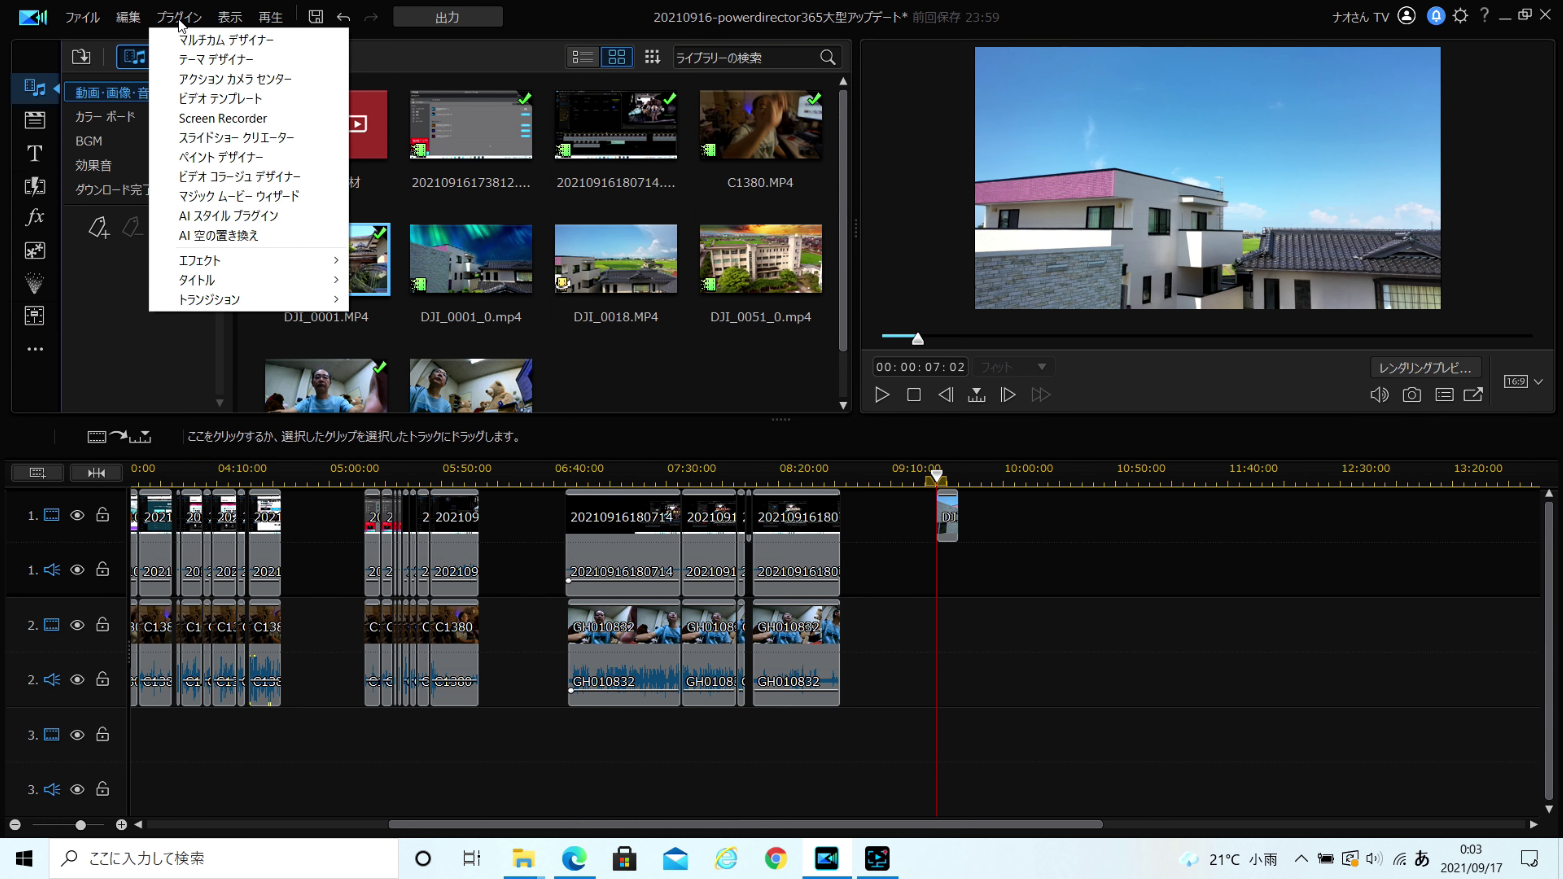
pyautogui.click(262, 245)
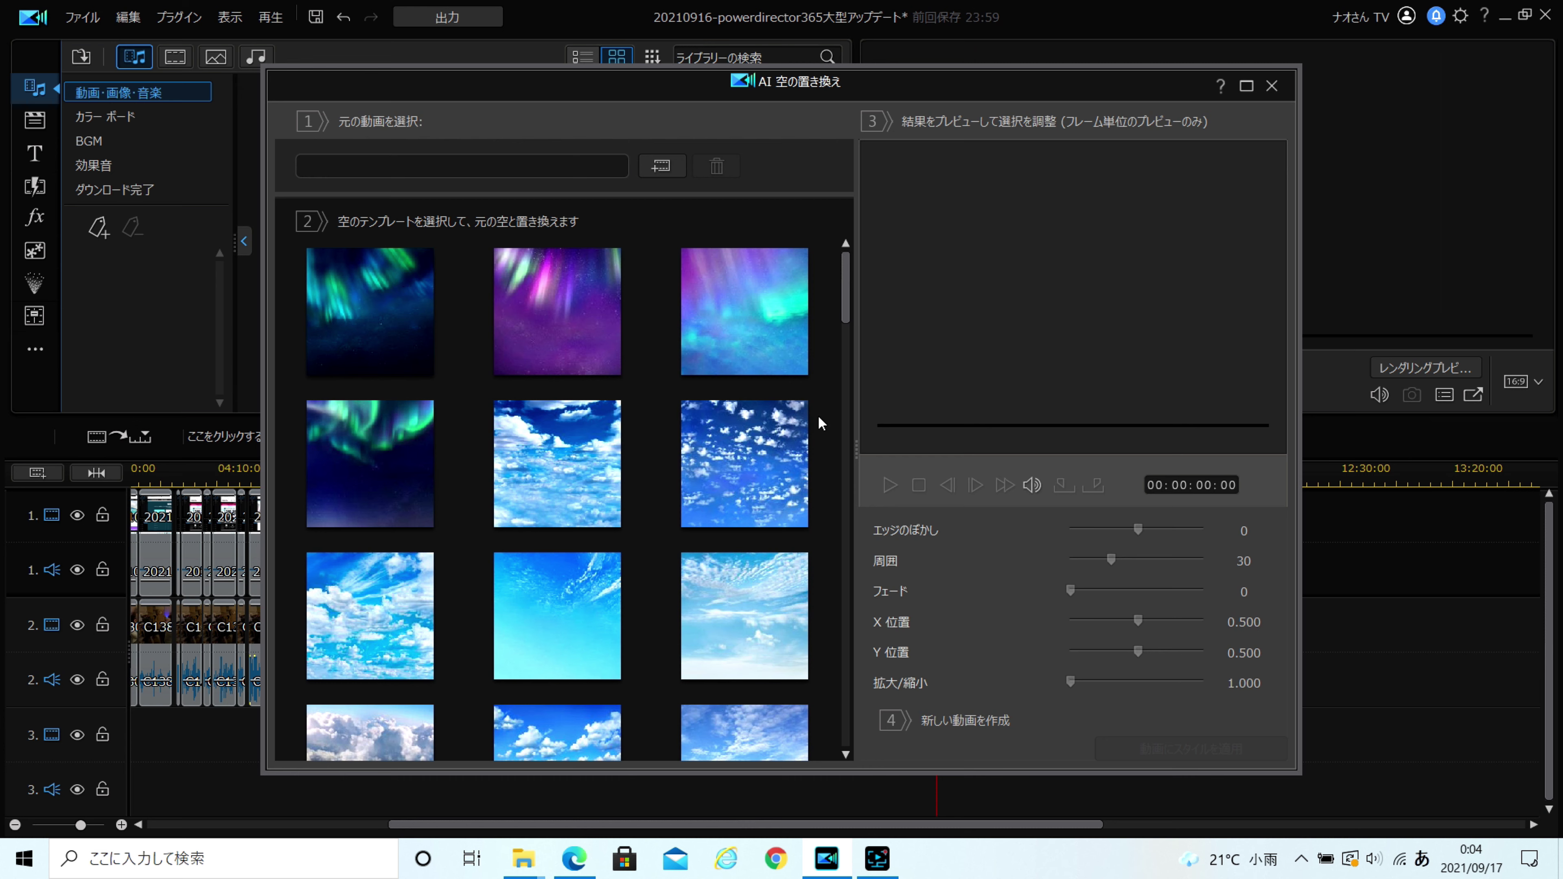
pyautogui.click(662, 170)
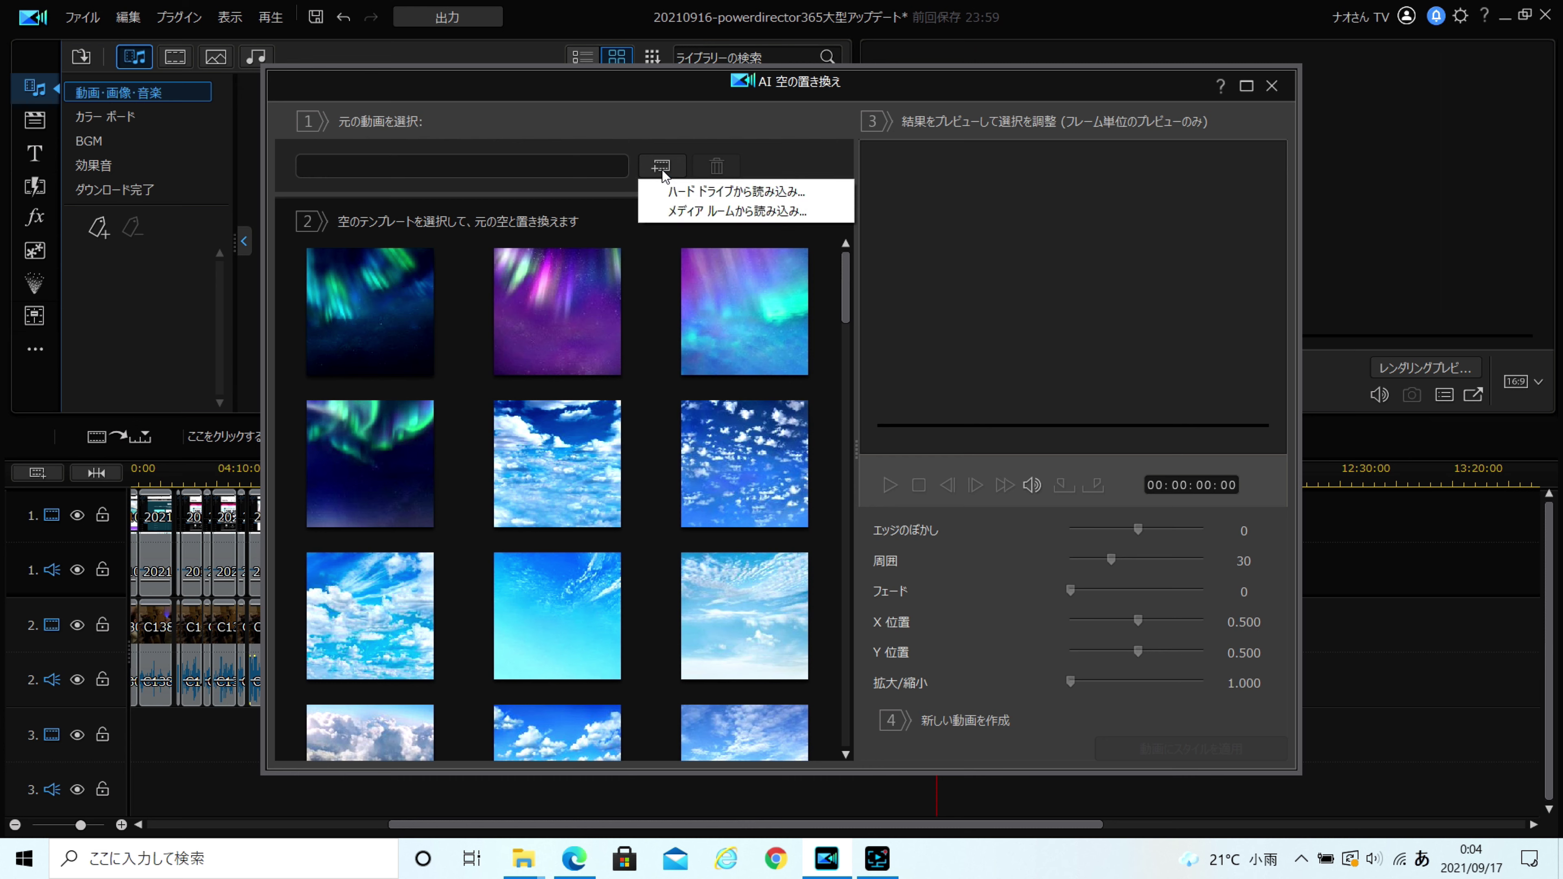
pyautogui.click(742, 213)
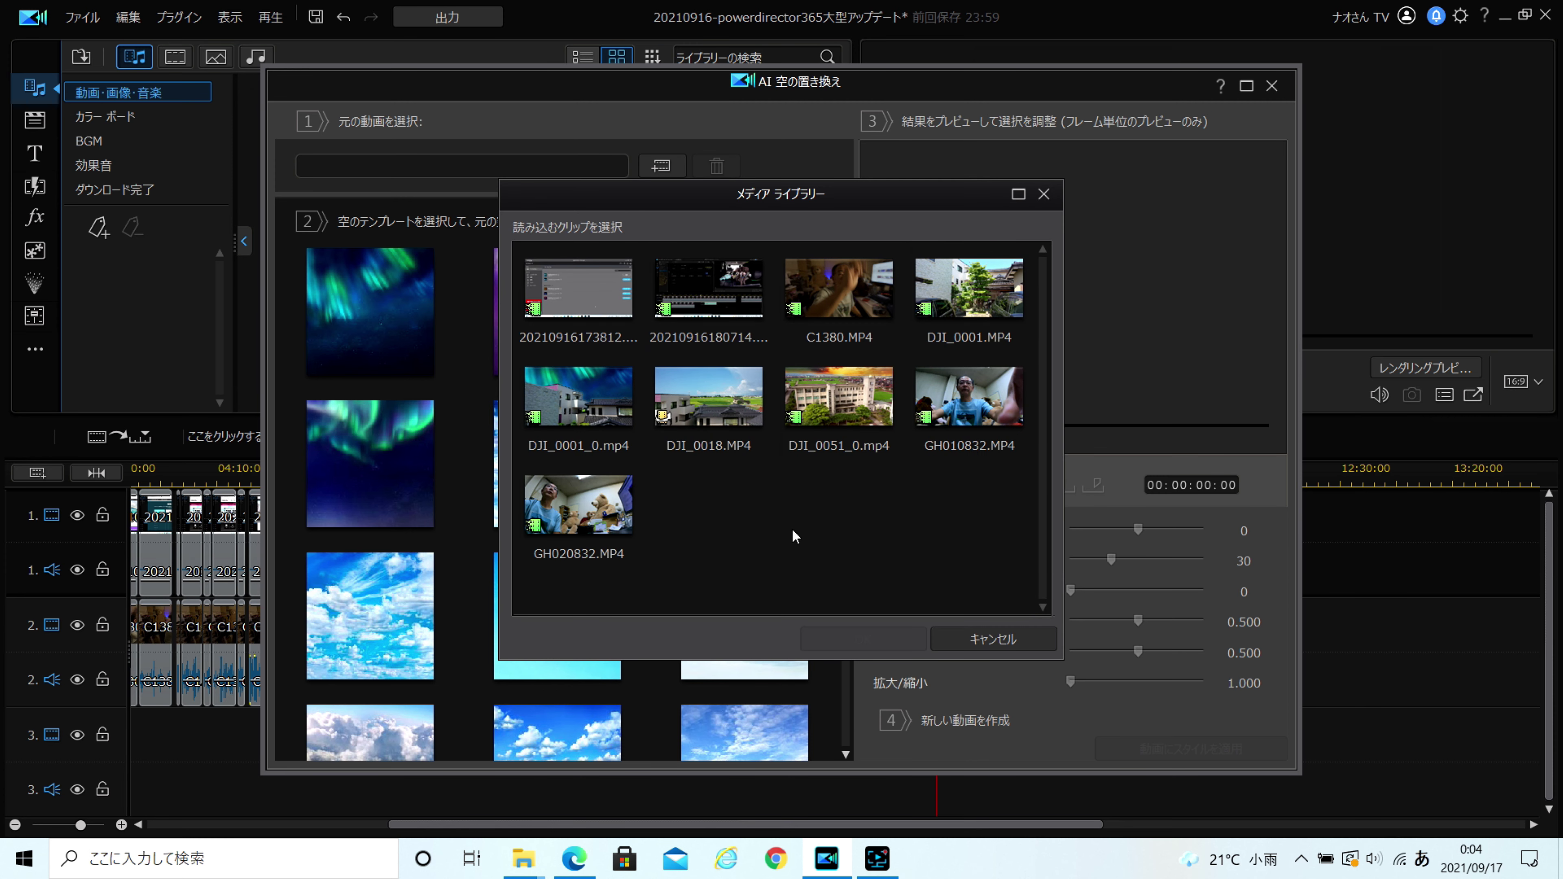
pyautogui.click(980, 300)
pyautogui.click(863, 640)
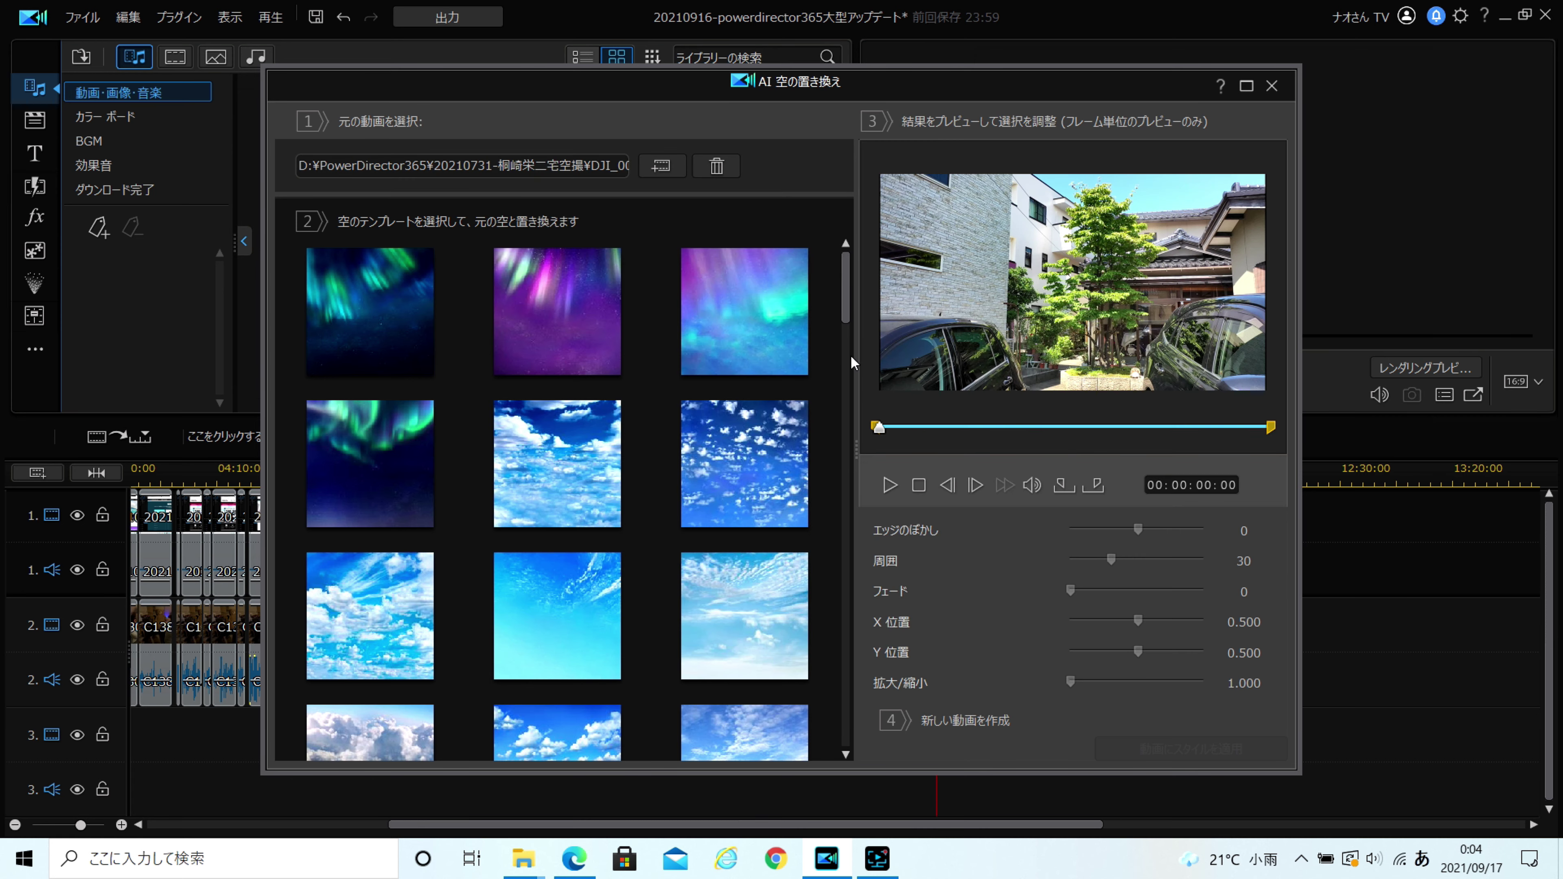
# - Trim the source video to a short range from about 7 to 11 seconds and move the preview to 00:00:07:21
pyautogui.moveTo(876, 431)
pyautogui.mouseDown()
pyautogui.moveTo(1046, 449)
pyautogui.moveTo(951, 465)
pyautogui.moveTo(877, 435)
pyautogui.moveTo(902, 436)
pyautogui.mouseUp()
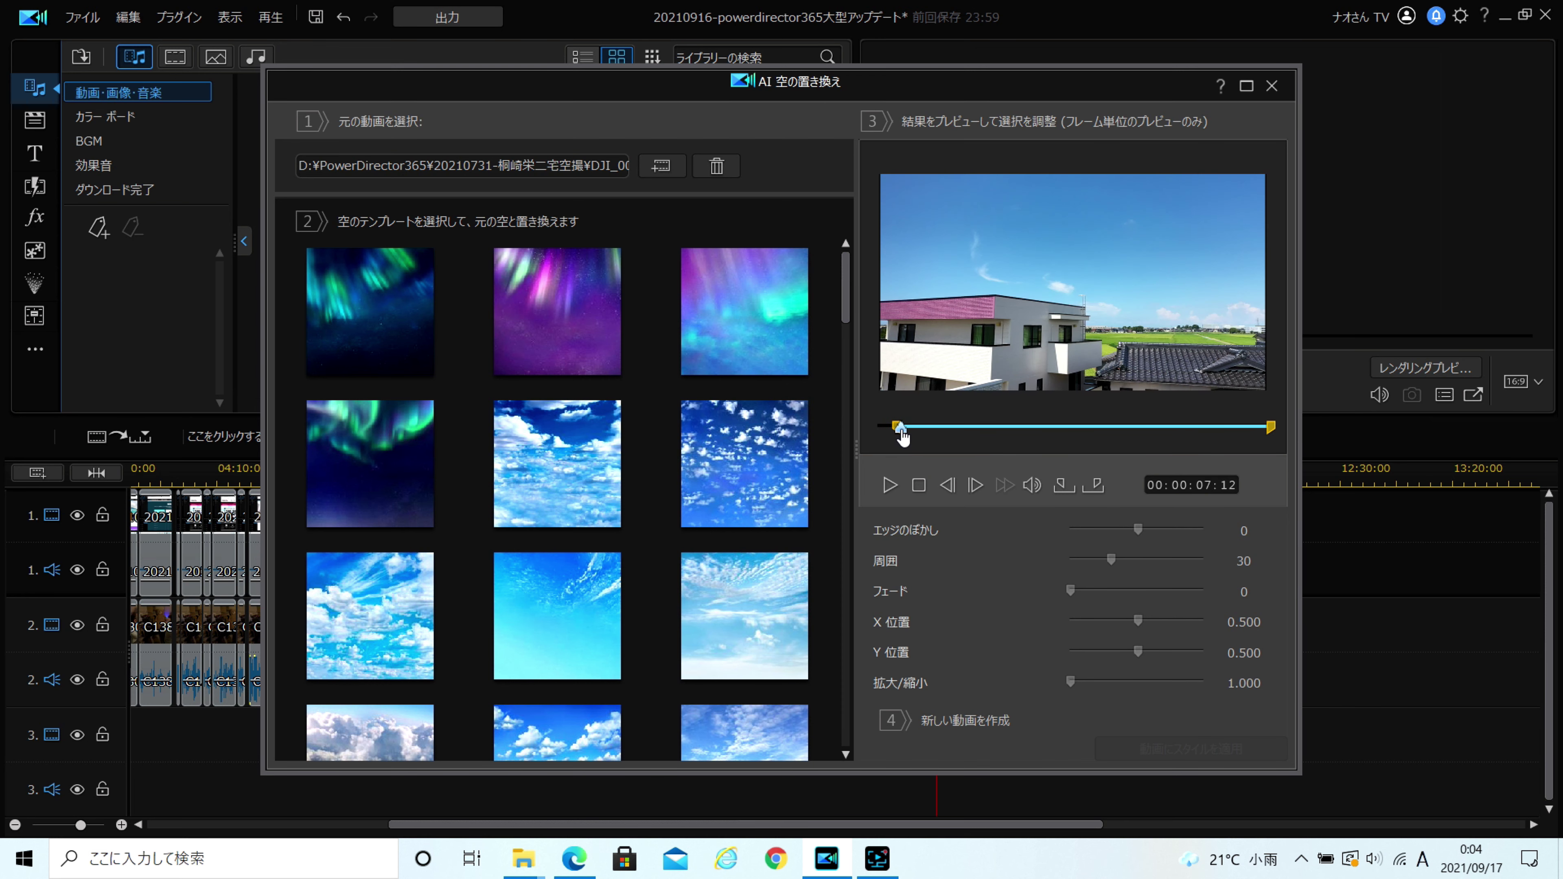
pyautogui.moveTo(1273, 426)
pyautogui.mouseDown()
pyautogui.moveTo(903, 438)
pyautogui.moveTo(916, 439)
pyautogui.mouseUp()
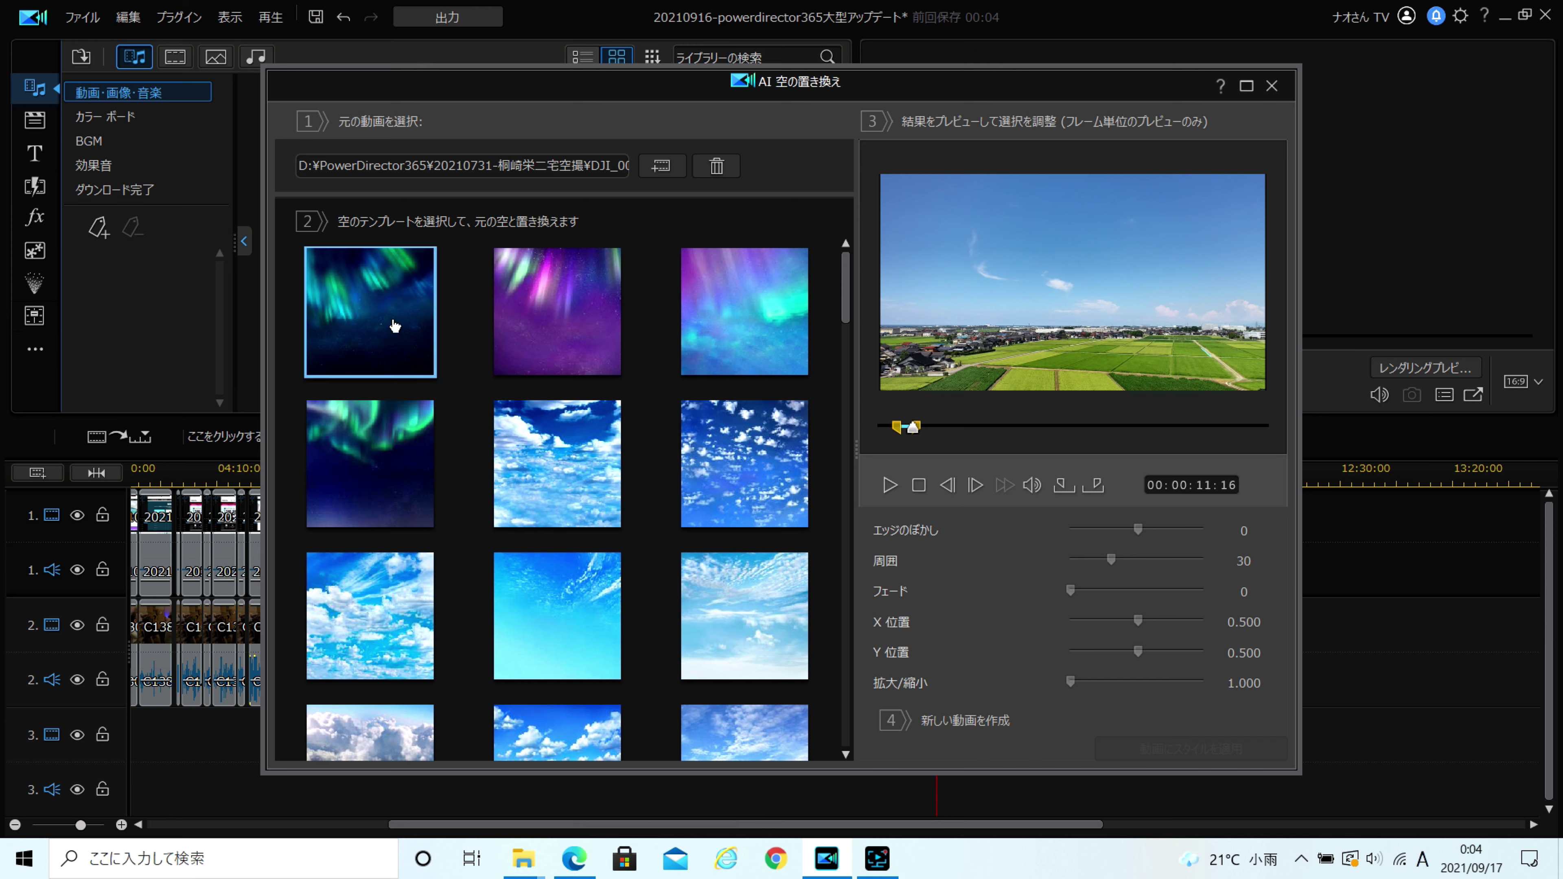
pyautogui.moveTo(905, 431); pyautogui.dragTo(899, 445)
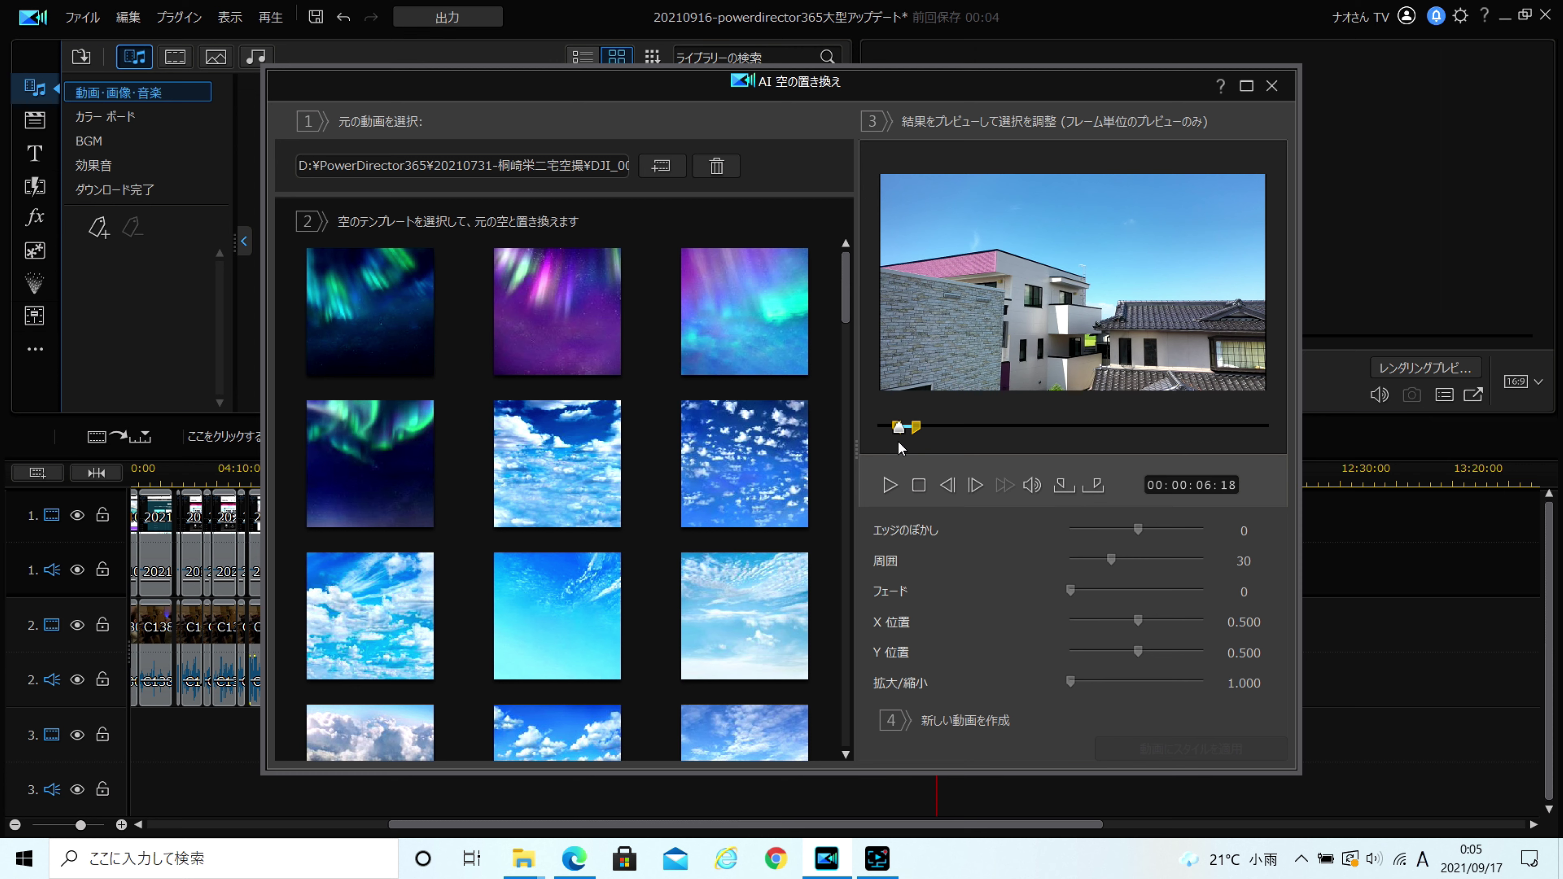
pyautogui.moveTo(899, 431); pyautogui.dragTo(904, 434)
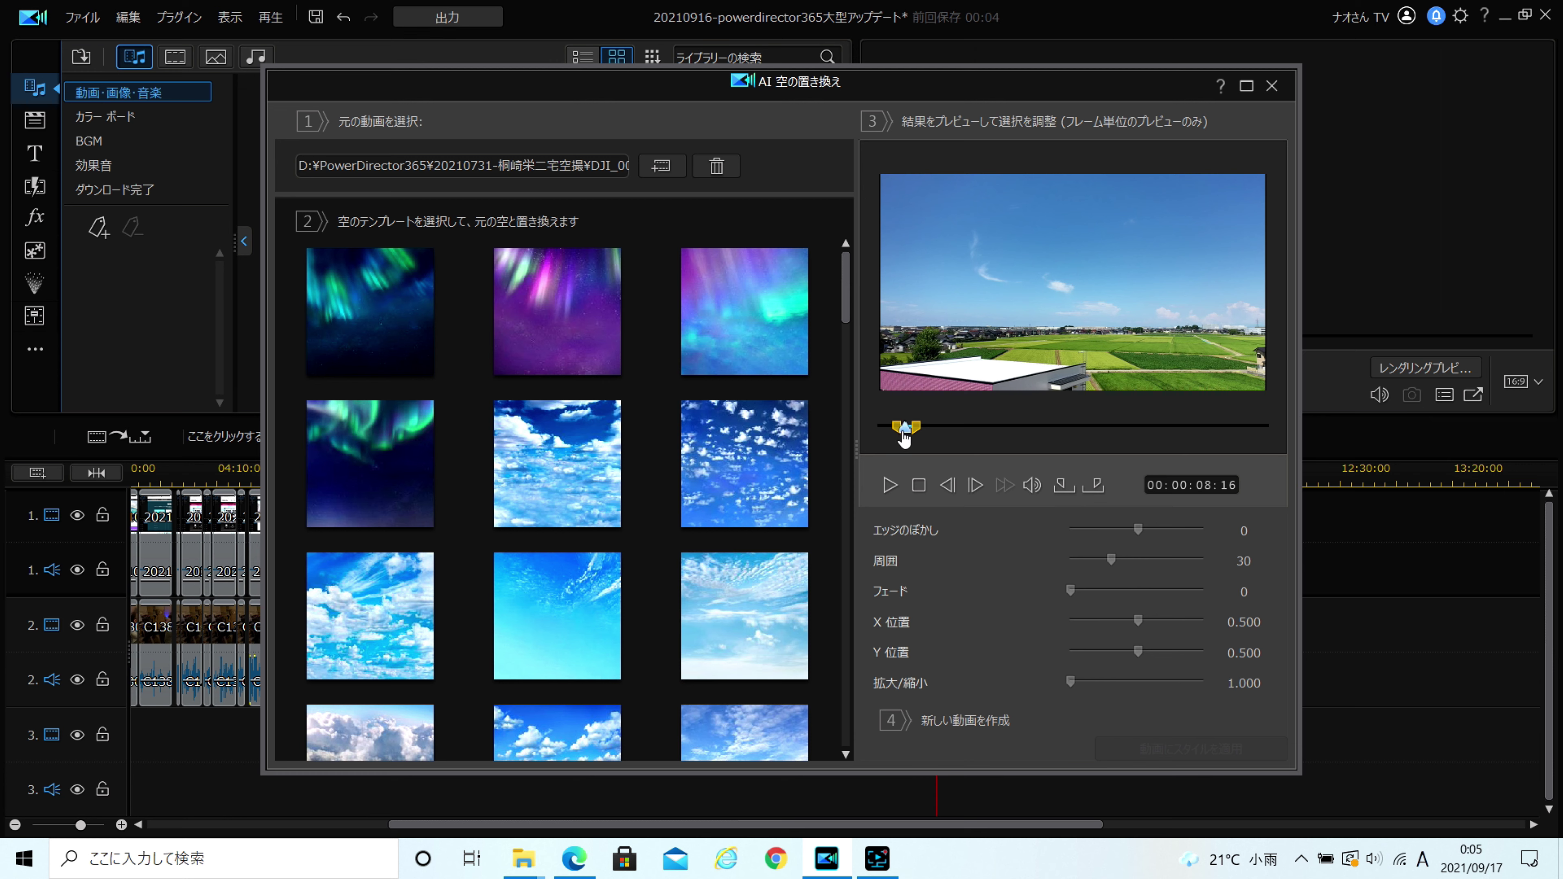
pyautogui.moveTo(903, 436); pyautogui.dragTo(902, 435)
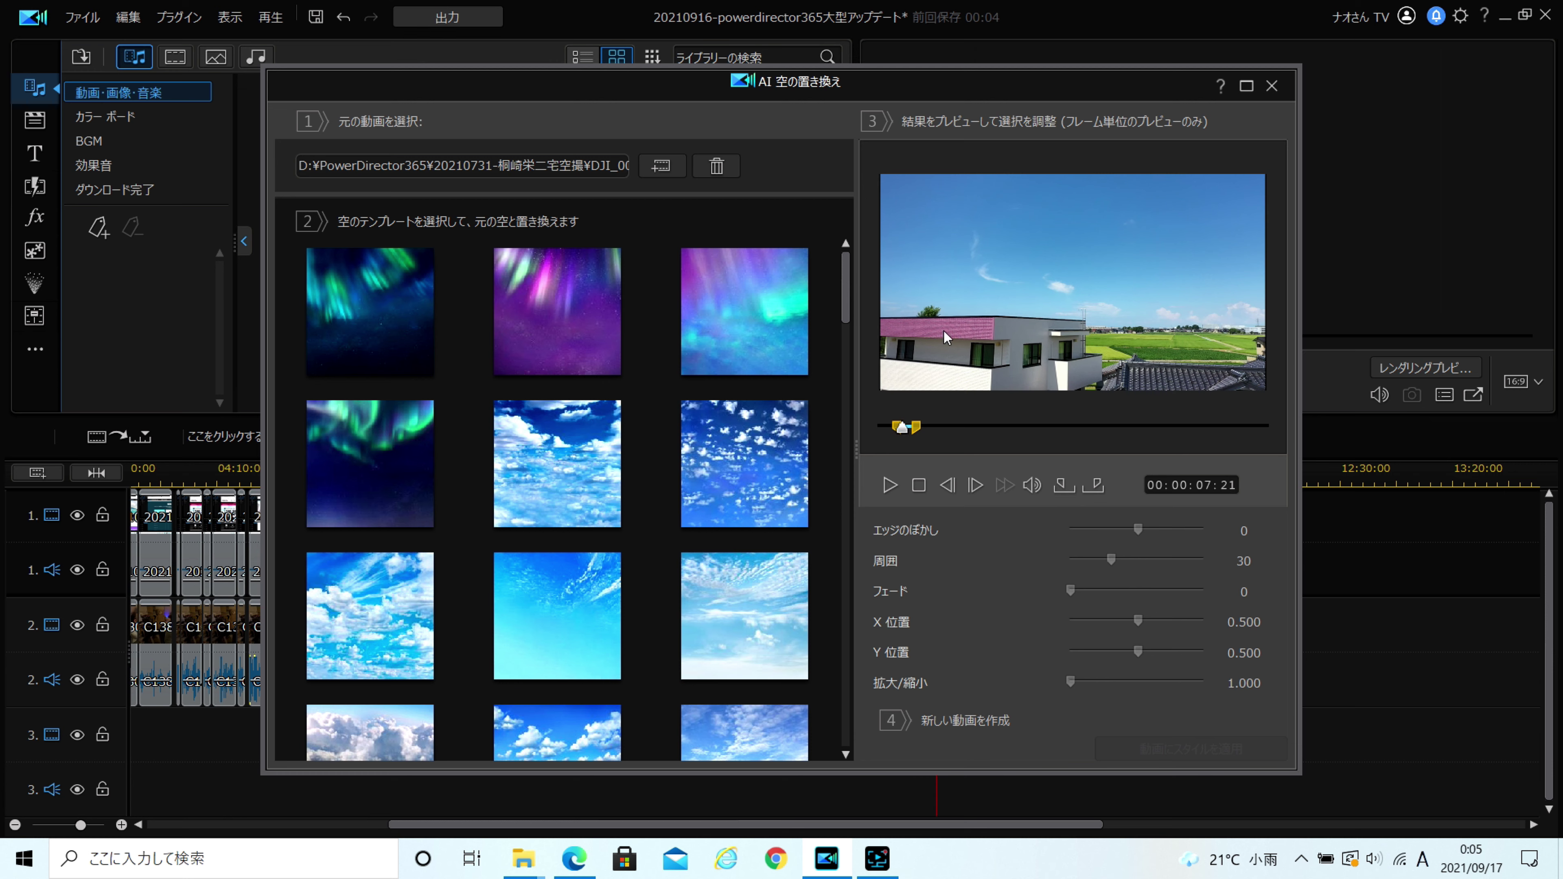
# - Choose the green aurora on dark blue sky template, play the preview briefly, and apply the style to the video
pyautogui.click(387, 330)
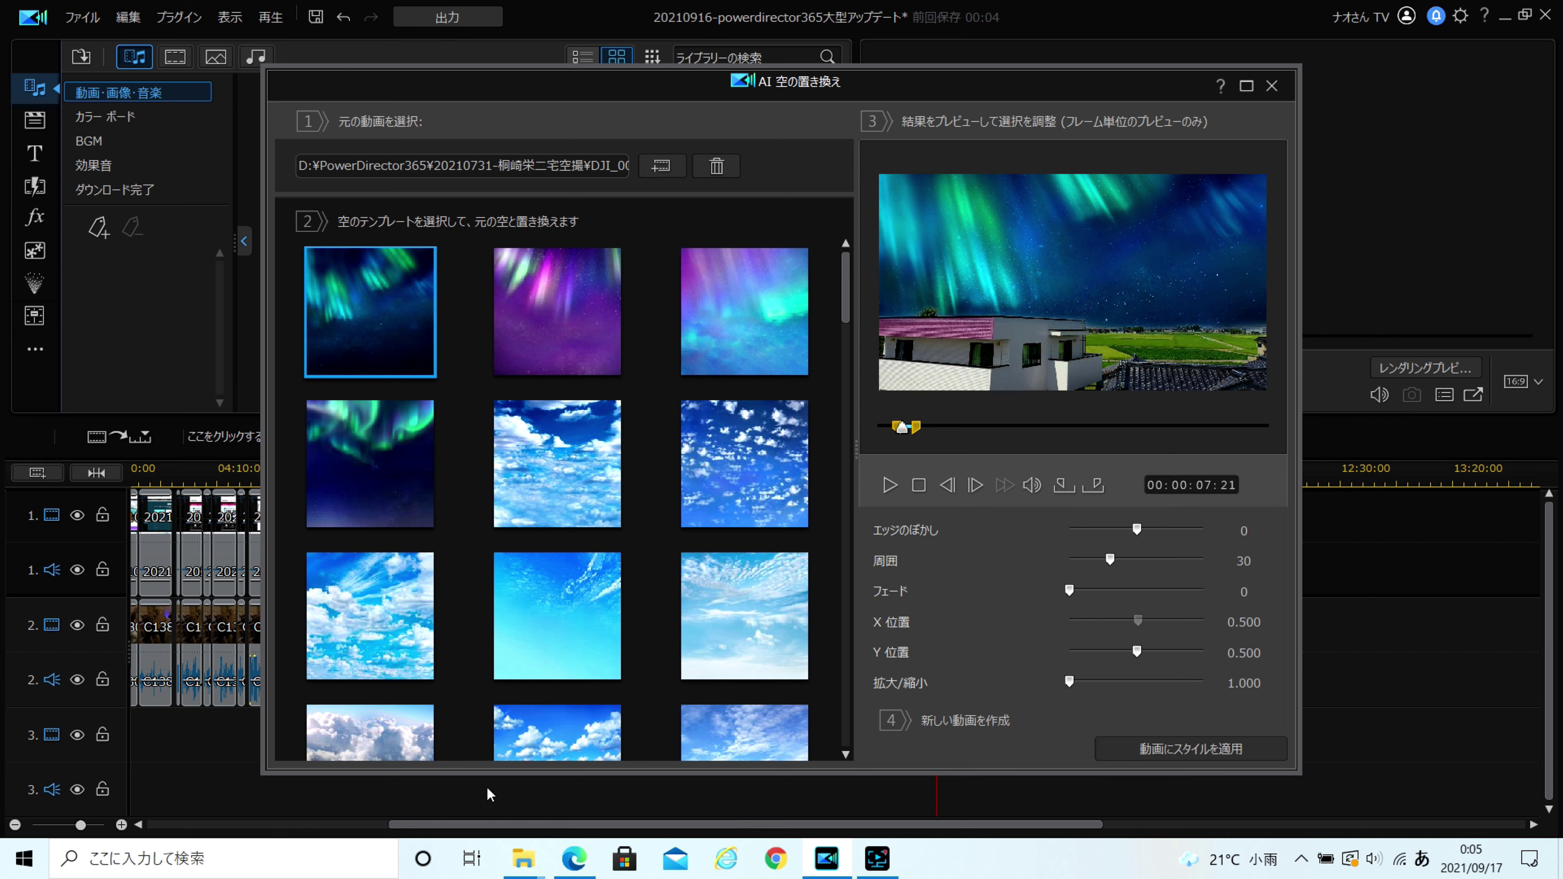
pyautogui.click(890, 485)
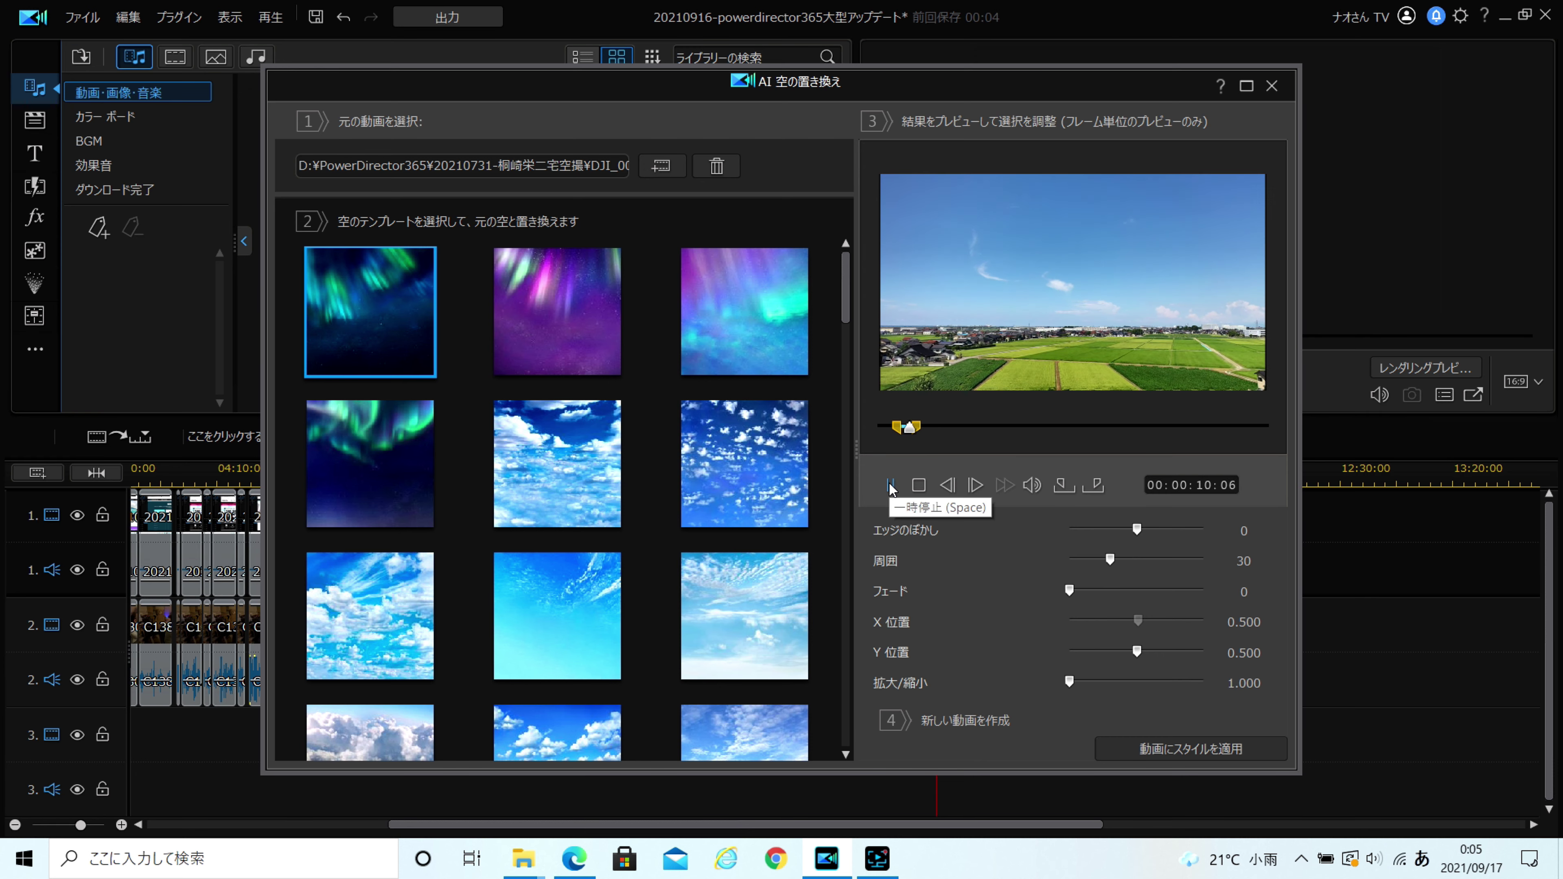
pyautogui.click(890, 486)
pyautogui.click(1211, 747)
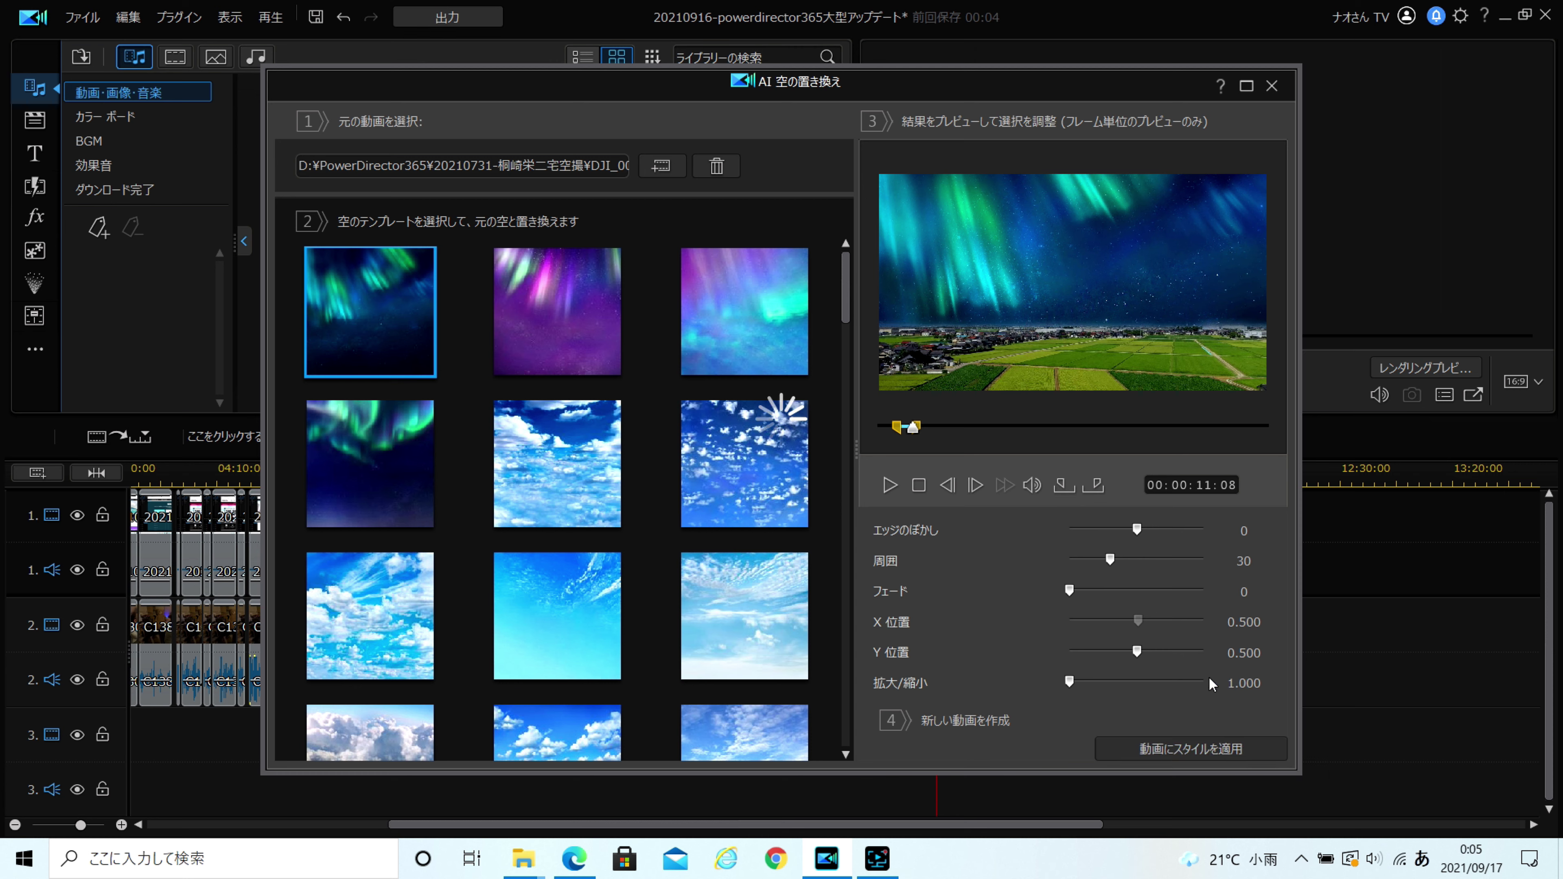